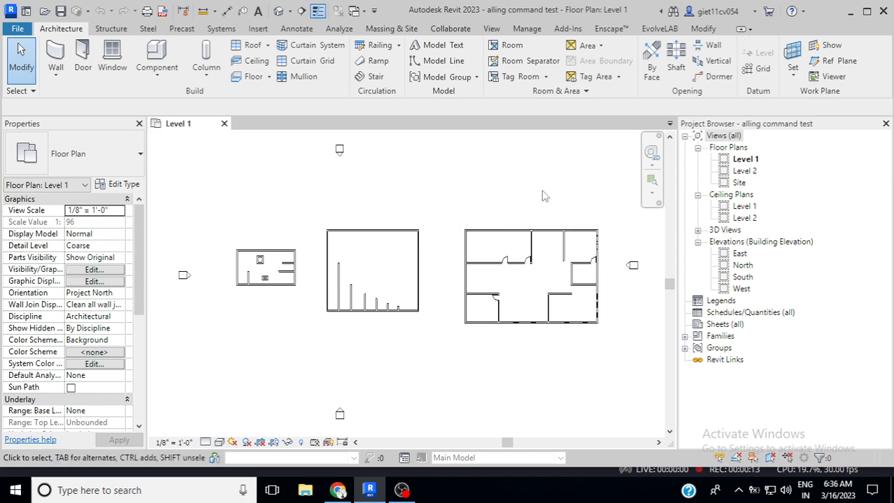
# Align the left wall of the upper enclosure in the smallest room with the right face of the short upright wall.
pyautogui.scroll(2, 440, 285)
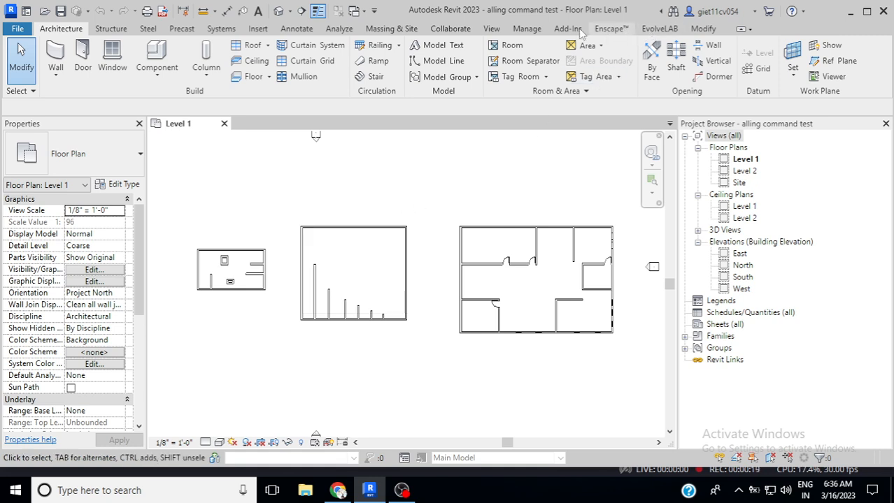
pyautogui.click(704, 29)
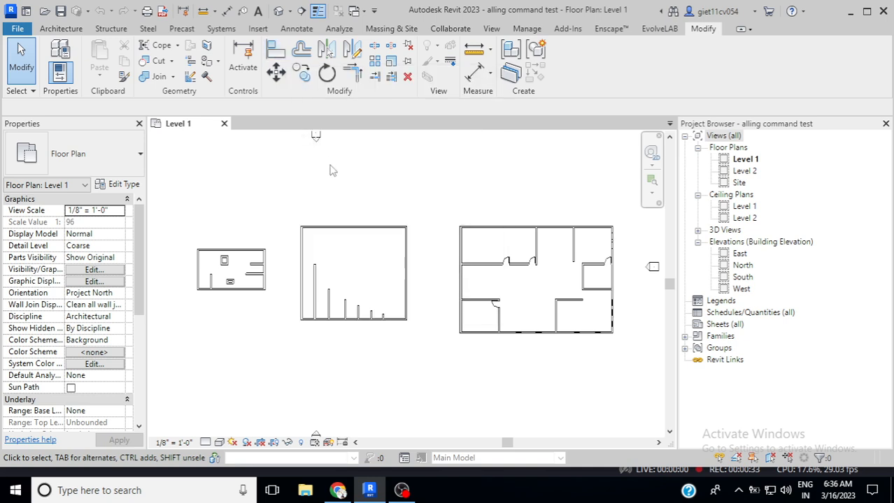
pyautogui.click(276, 52)
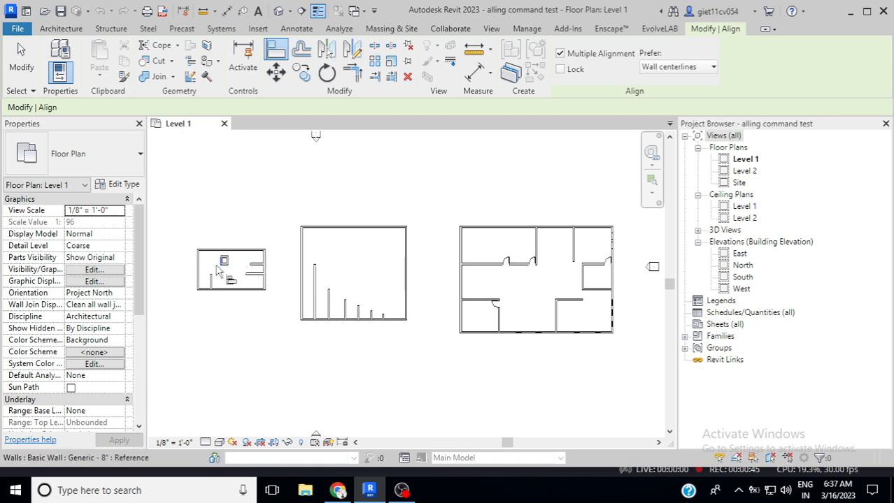
pyautogui.scroll(3, 203, 275)
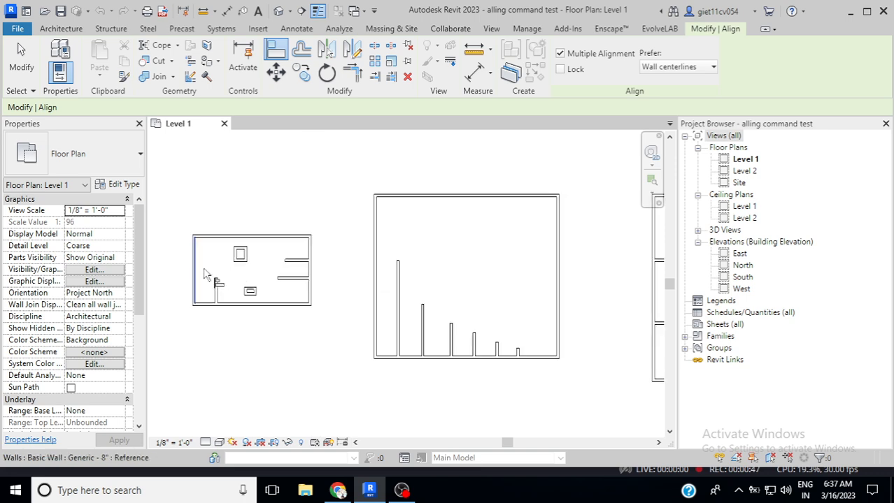
pyautogui.scroll(2, 196, 273)
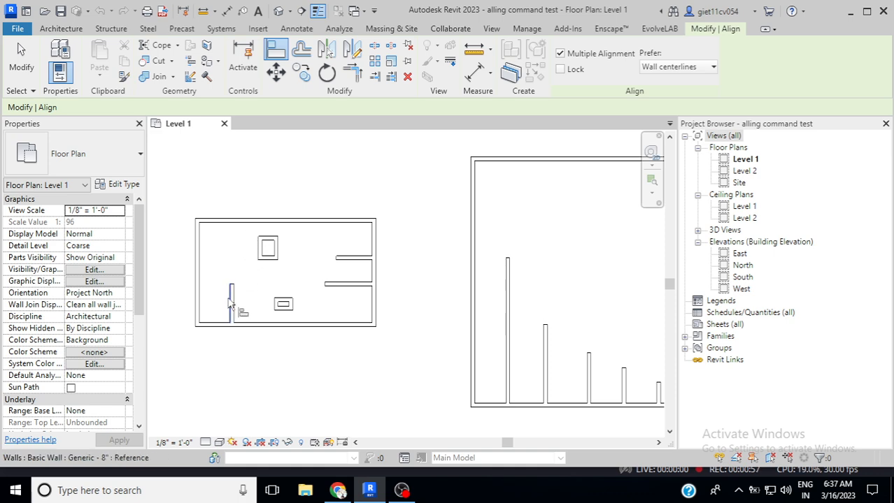
pyautogui.scroll(3, 228, 297)
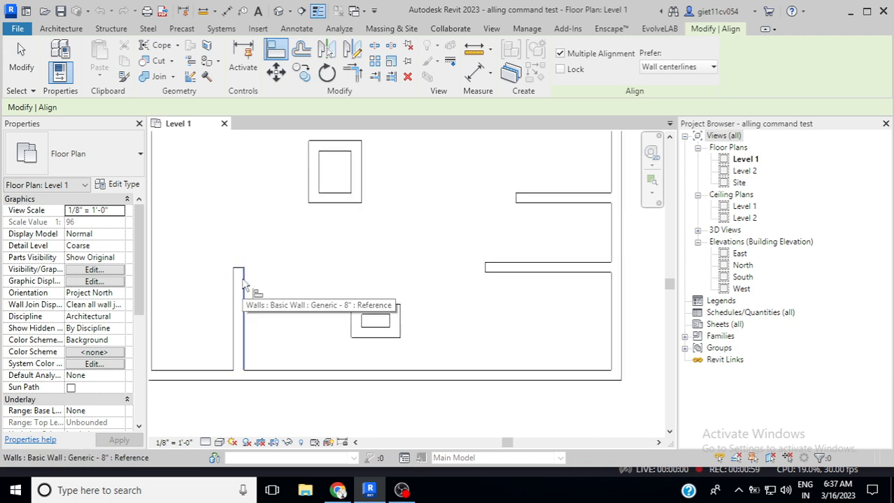
pyautogui.click(244, 287)
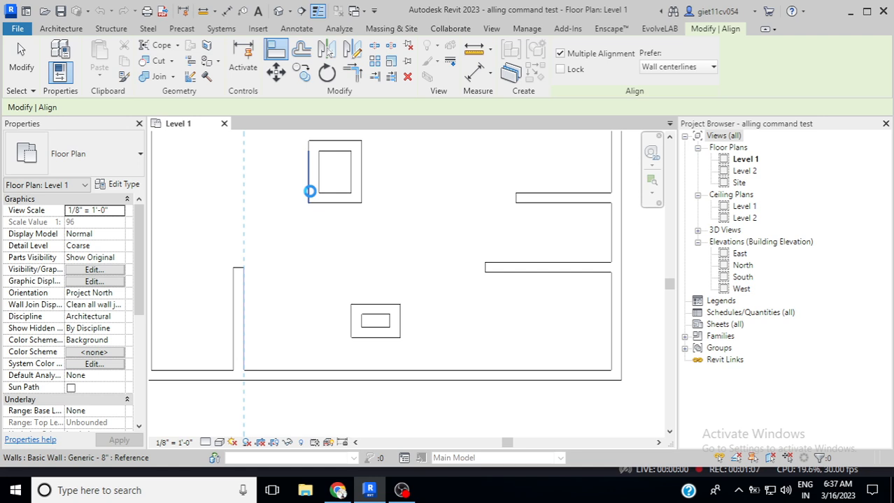
pyautogui.click(310, 191)
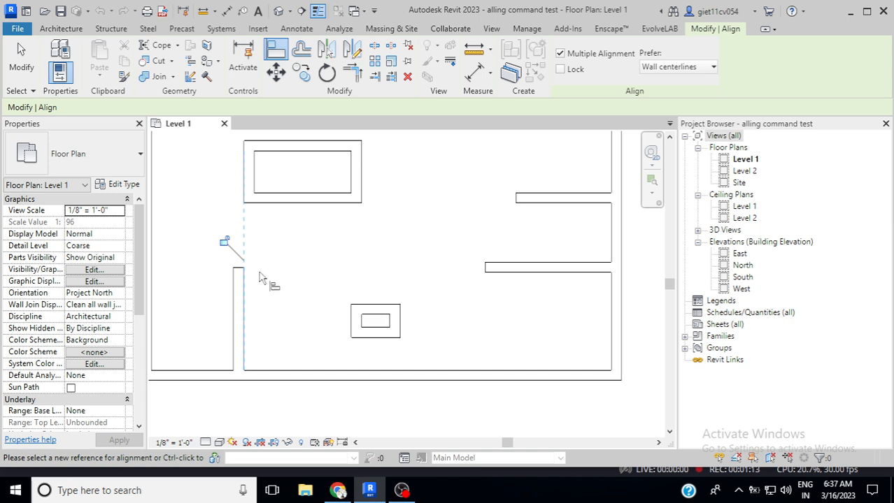
# Lock the alignment between the short upright wall and the upper enclosure's left wall, ending the Align command.
pyautogui.scroll(-1, 258, 277)
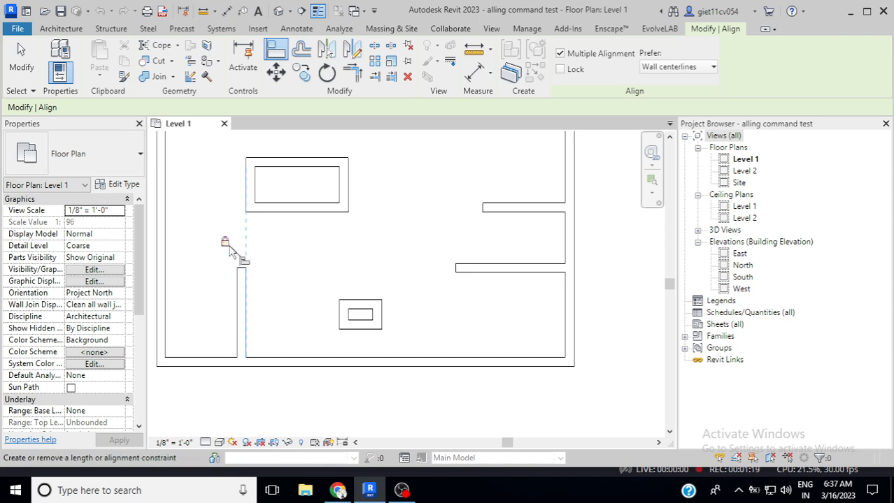
pyautogui.rightClick(258, 279)
pyautogui.click(305, 288)
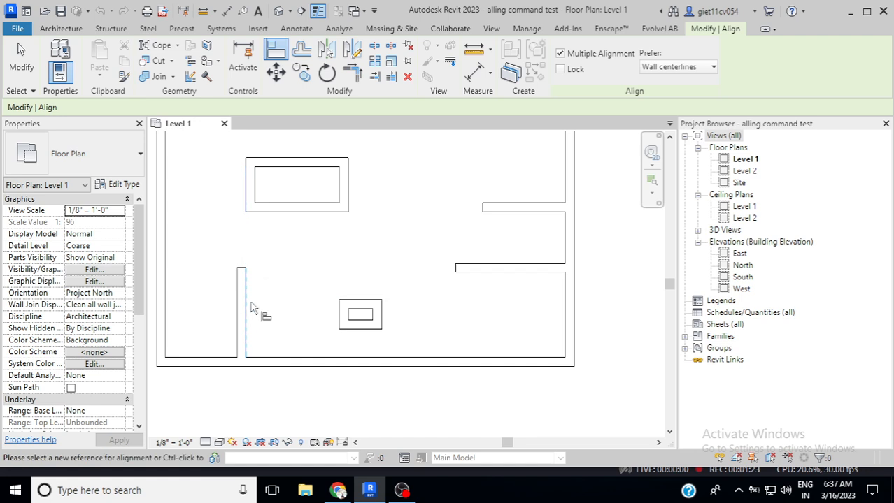
pyautogui.rightClick(269, 286)
pyautogui.click(299, 294)
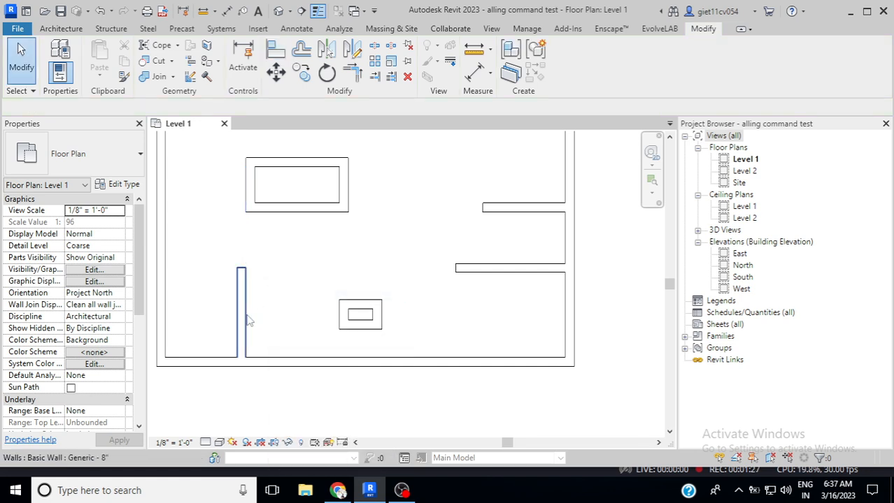
# Move the locked short upright wall to 3' 6" from the room's left wall, taking the aligned enclosure wall with it.
pyautogui.click(241, 319)
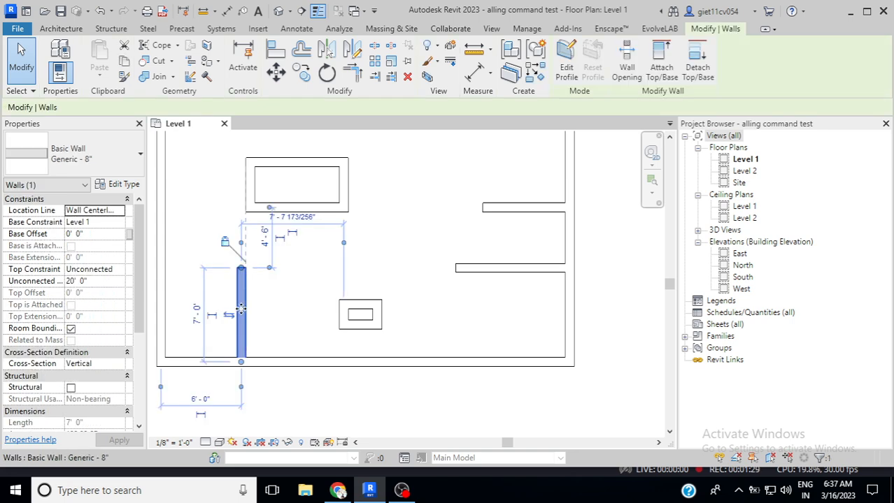
pyautogui.moveTo(220, 306); pyautogui.dragTo(186, 308)
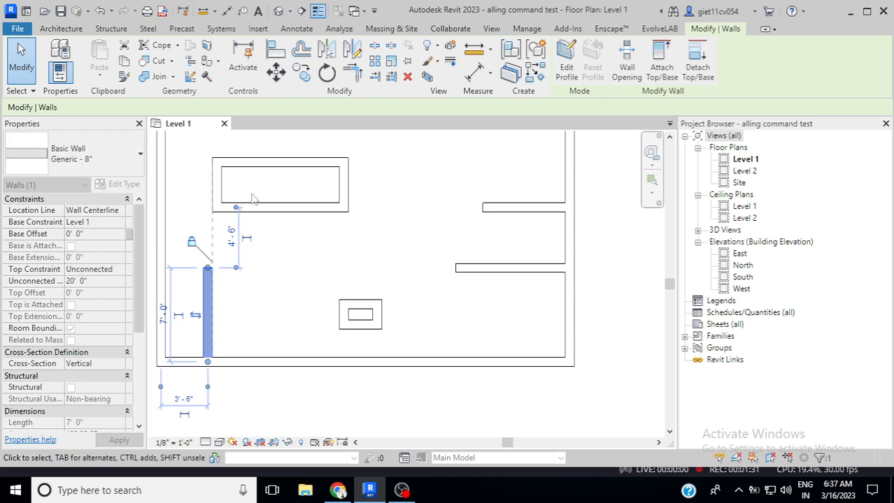
pyautogui.click(256, 302)
pyautogui.rightClick(233, 282)
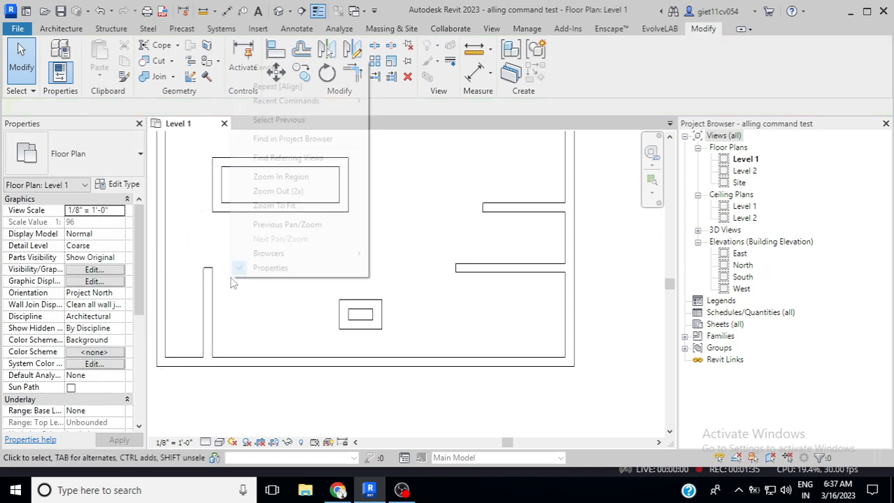
pyautogui.click(265, 66)
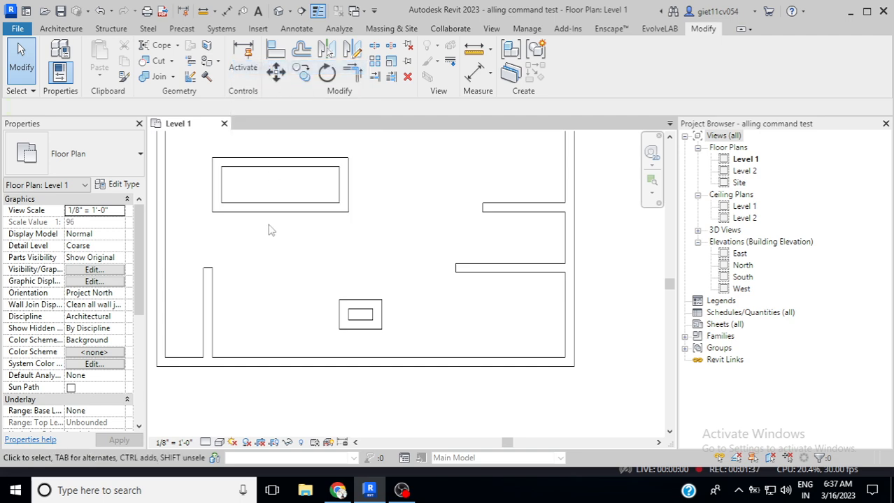
# Unlock the alignment constraint on the enclosure's left wall and move only the short upright wall to the right.
pyautogui.click(216, 208)
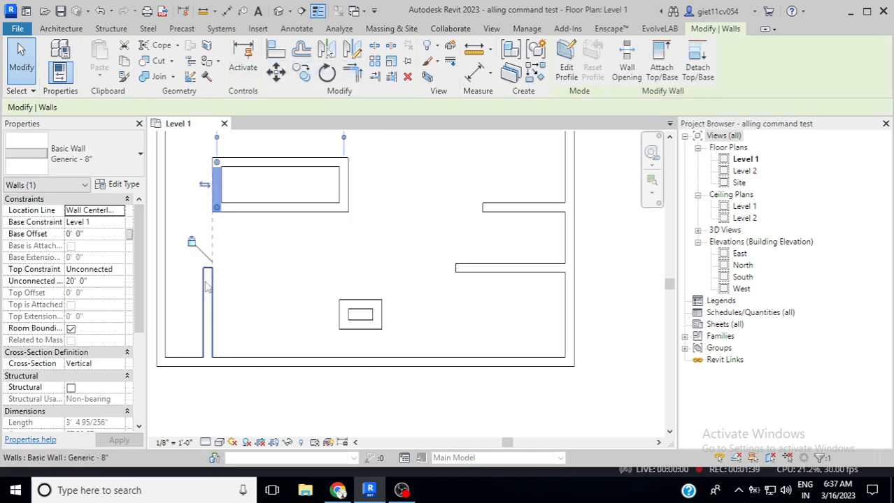
pyautogui.click(192, 242)
pyautogui.click(239, 269)
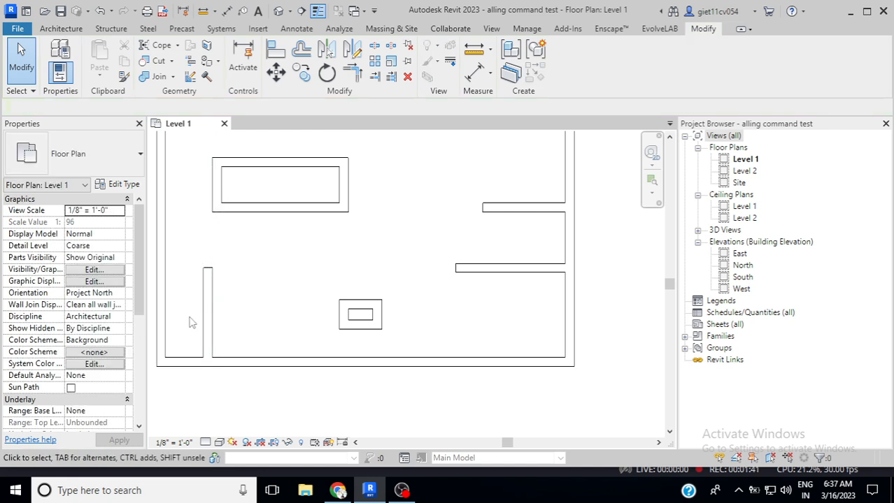
pyautogui.click(208, 315)
pyautogui.moveTo(213, 311); pyautogui.dragTo(239, 316)
pyautogui.press('Escape')
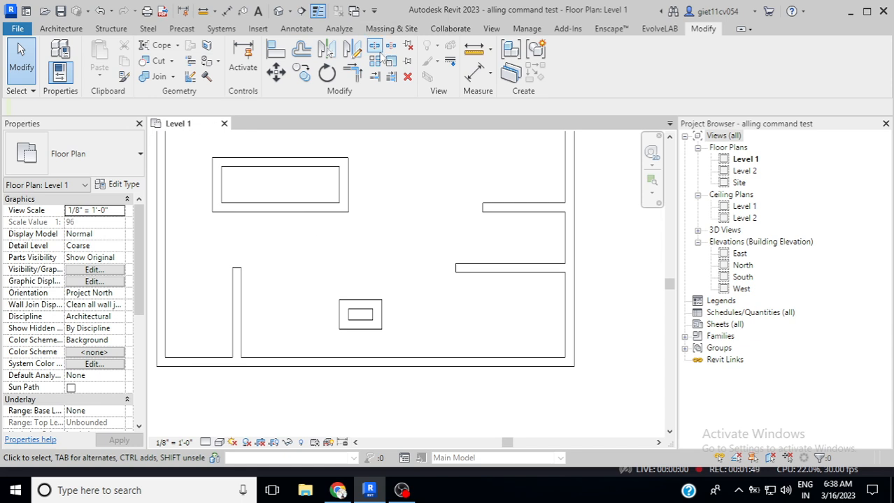
# Realign the upper enclosure's left wall with the moved short upright wall's right face and end the Align command.
pyautogui.click(276, 51)
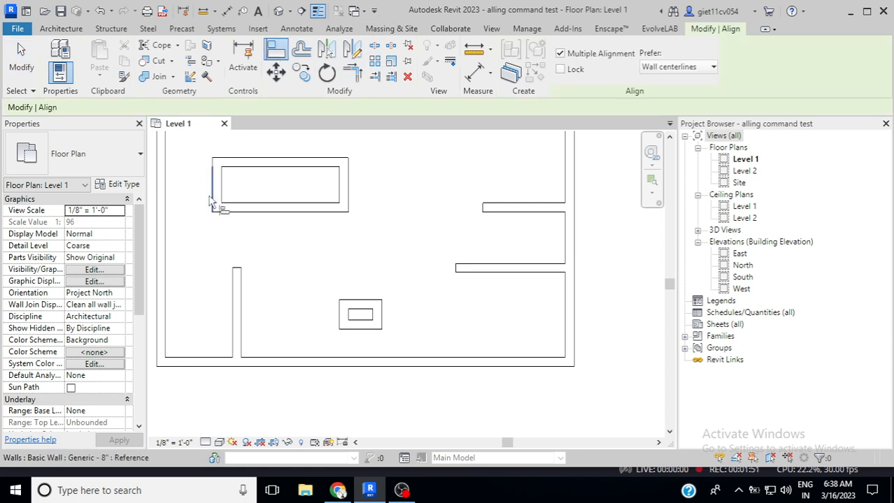
pyautogui.click(245, 289)
pyautogui.click(213, 189)
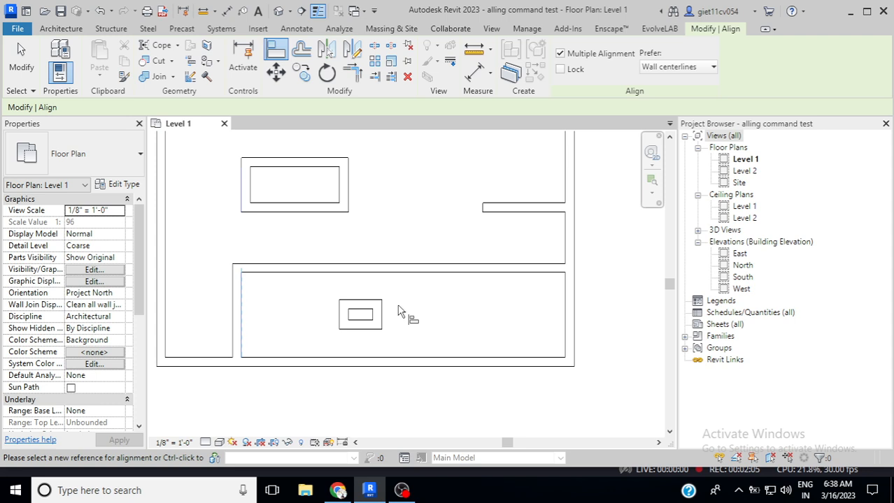
pyautogui.rightClick(426, 309)
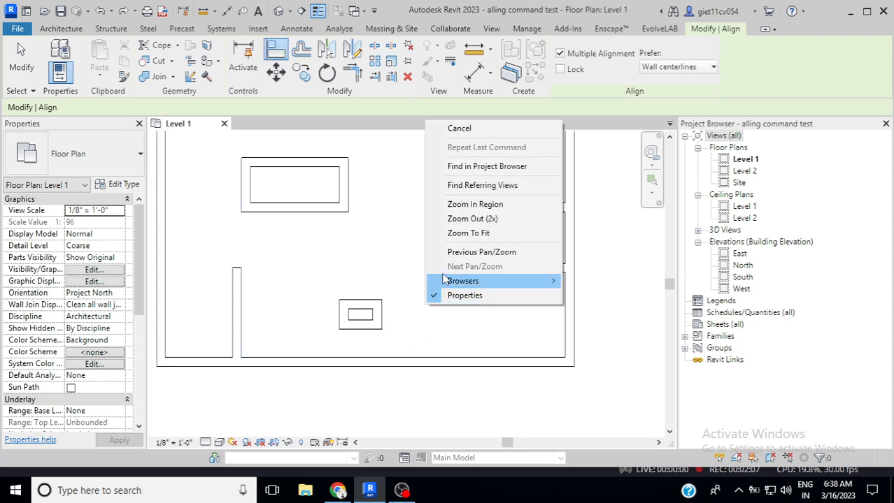
pyautogui.click(430, 127)
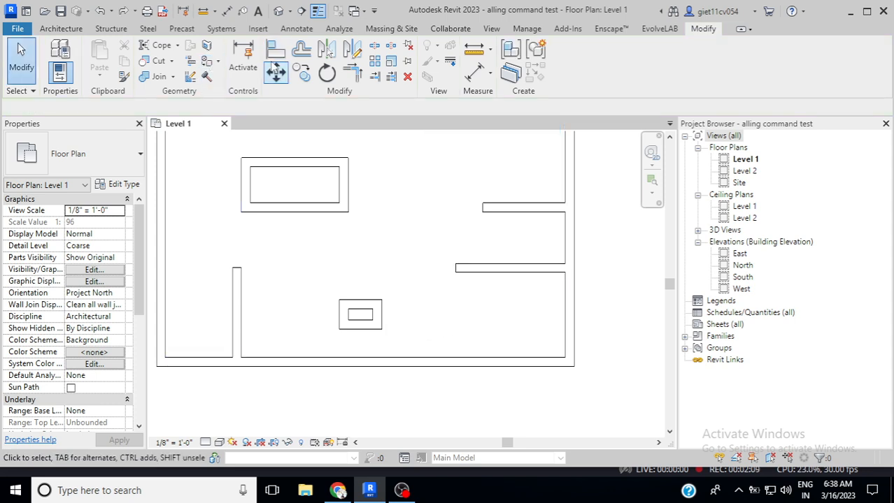
# Align the right wall of the lower enclosure with the free end of the room's lower horizontal wall.
pyautogui.click(274, 50)
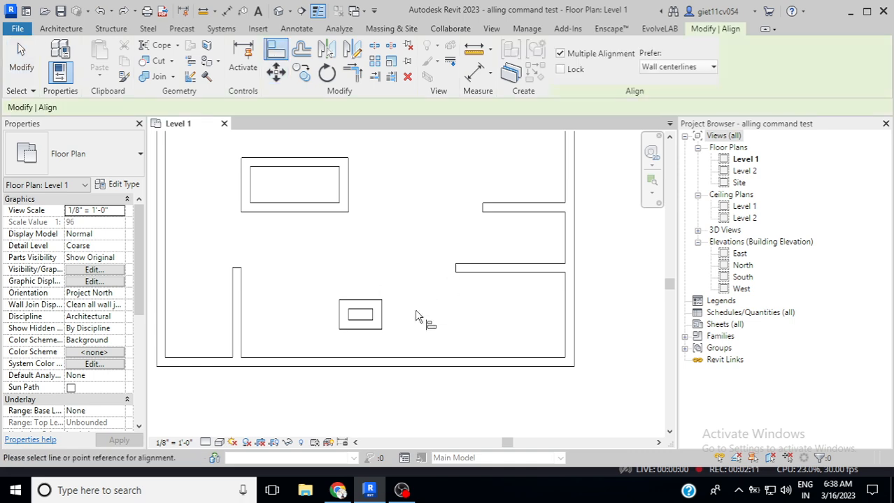
pyautogui.click(455, 269)
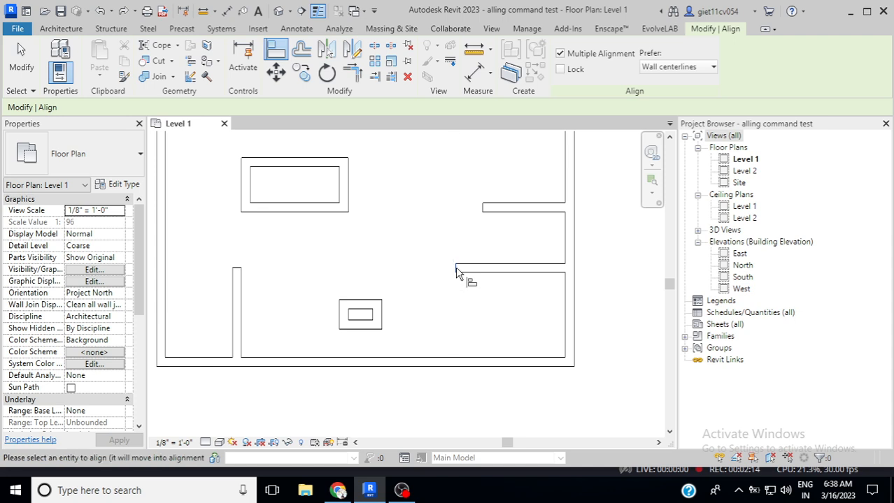
pyautogui.click(383, 323)
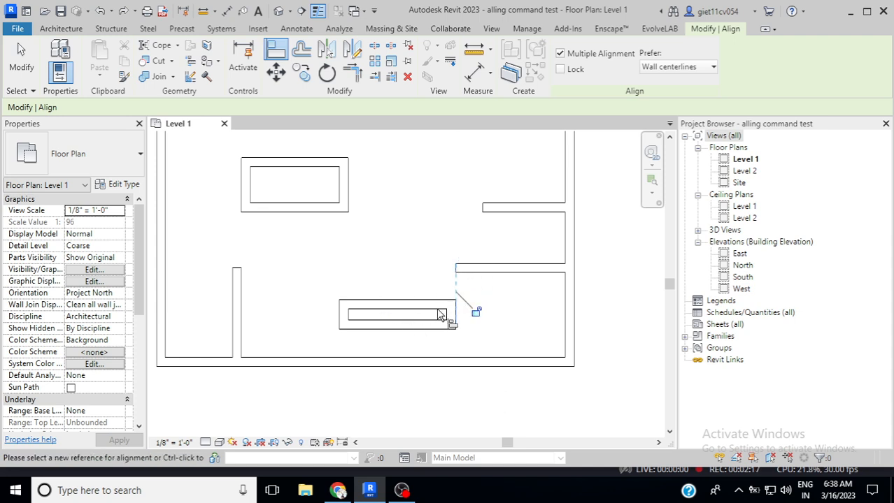
pyautogui.rightClick(406, 227)
pyautogui.click(430, 235)
pyautogui.rightClick(425, 238)
pyautogui.click(449, 250)
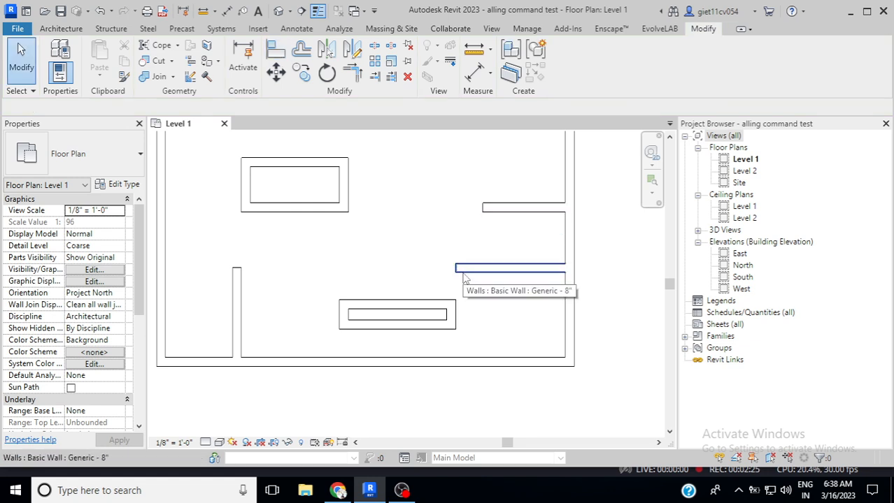
# Turn off Multiple Alignment and align the upper horizontal wall's free end with the lower horizontal wall's free end.
pyautogui.click(276, 49)
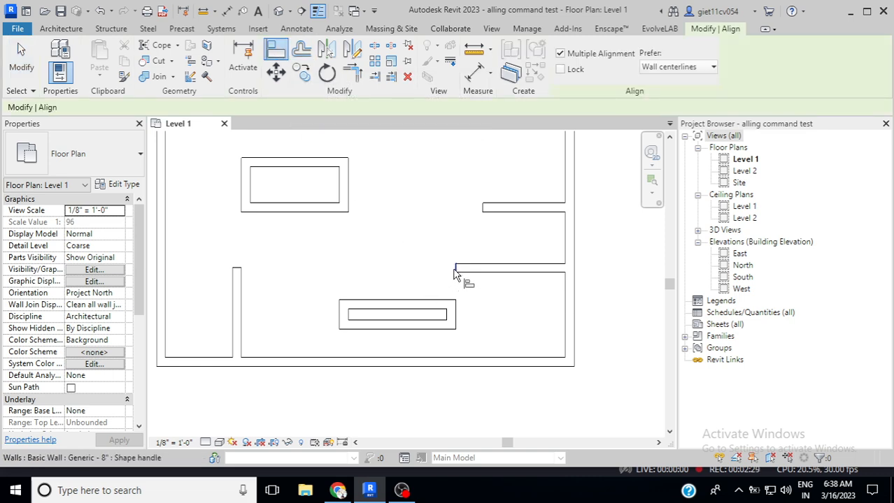
pyautogui.click(560, 54)
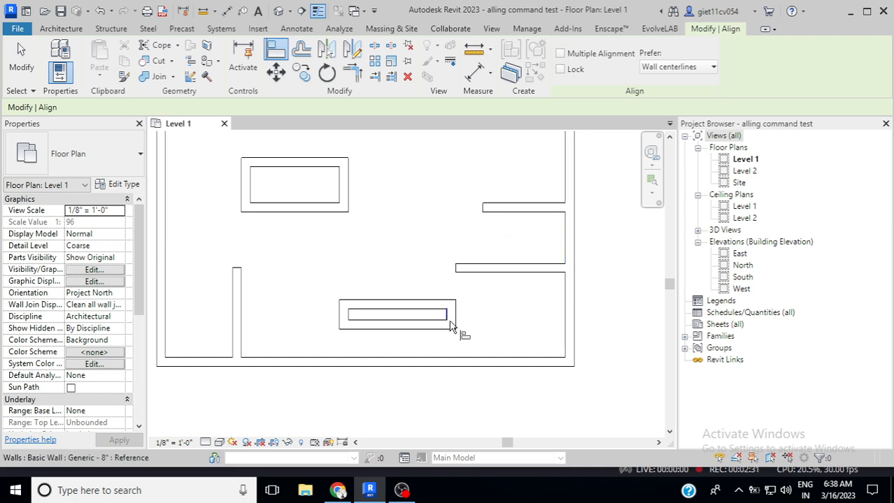
pyautogui.click(456, 275)
pyautogui.click(485, 215)
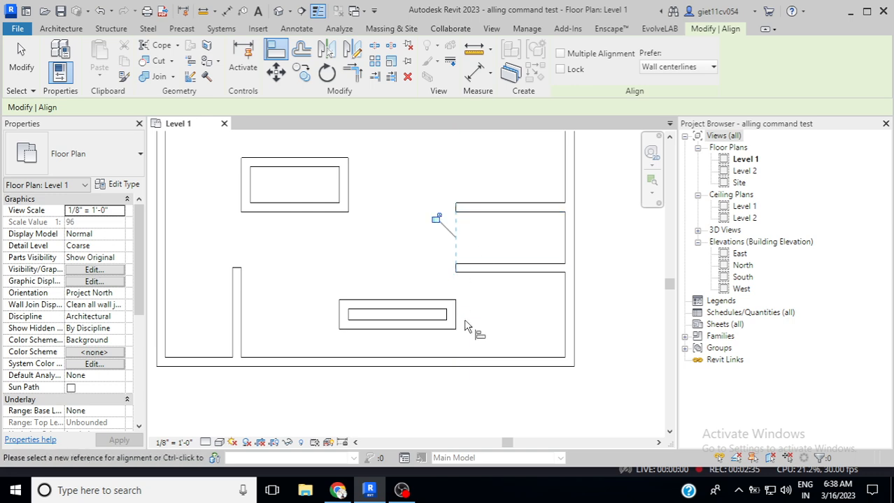
# Align the free end of the second upright wall in the middle room with the free end of the tallest upright wall.
pyautogui.scroll(-5, 309, 299)
pyautogui.scroll(-3, 279, 302)
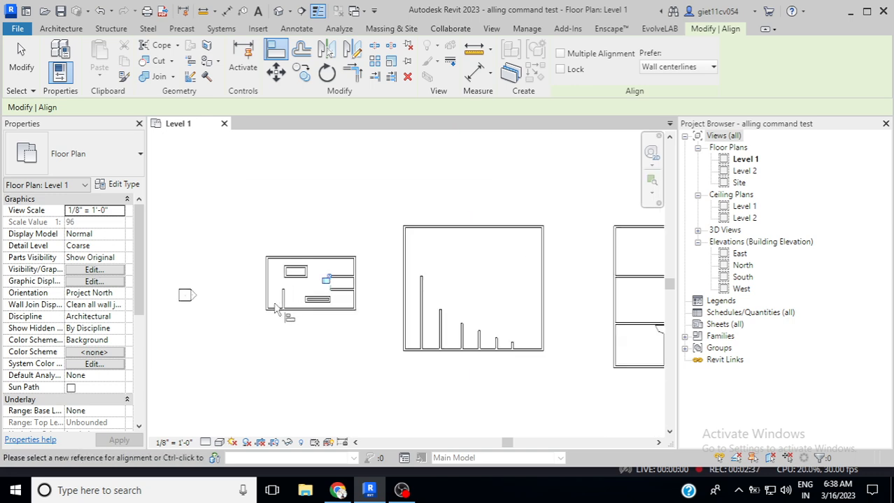
pyautogui.scroll(2, 415, 344)
pyautogui.scroll(-2, 300, 344)
pyautogui.scroll(5, 301, 348)
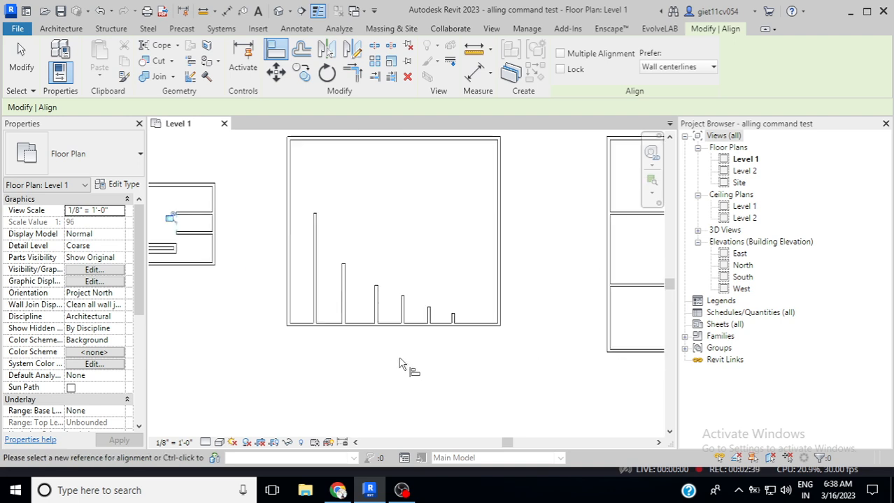
pyautogui.scroll(-3, 333, 363)
pyautogui.scroll(2, 323, 320)
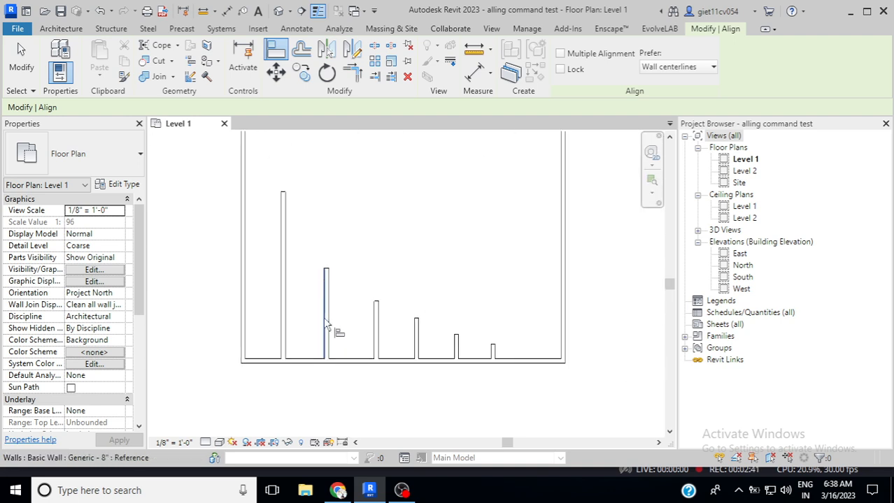
pyautogui.scroll(-1, 323, 317)
pyautogui.scroll(1, 323, 317)
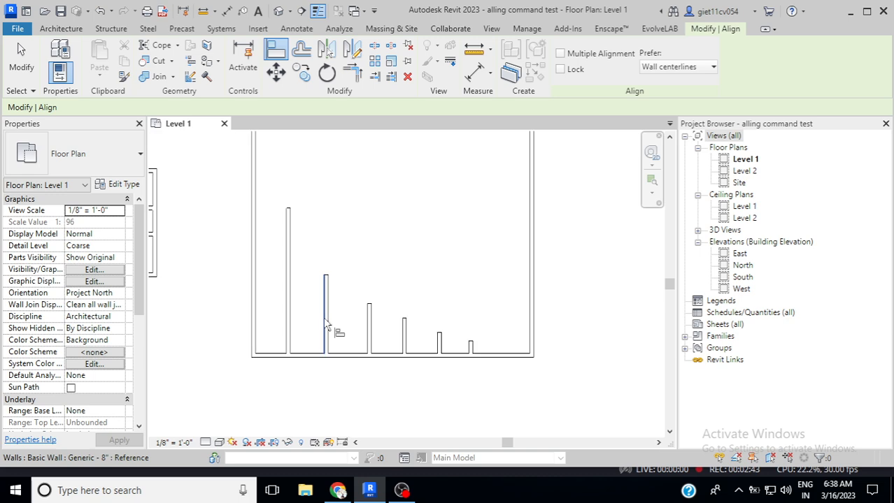
pyautogui.scroll(1, 331, 318)
pyautogui.scroll(-1, 332, 318)
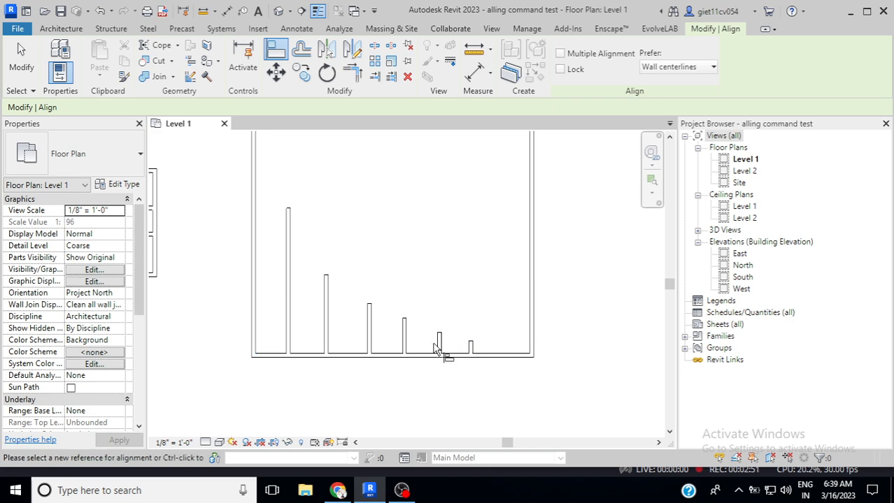
pyautogui.scroll(3, 289, 214)
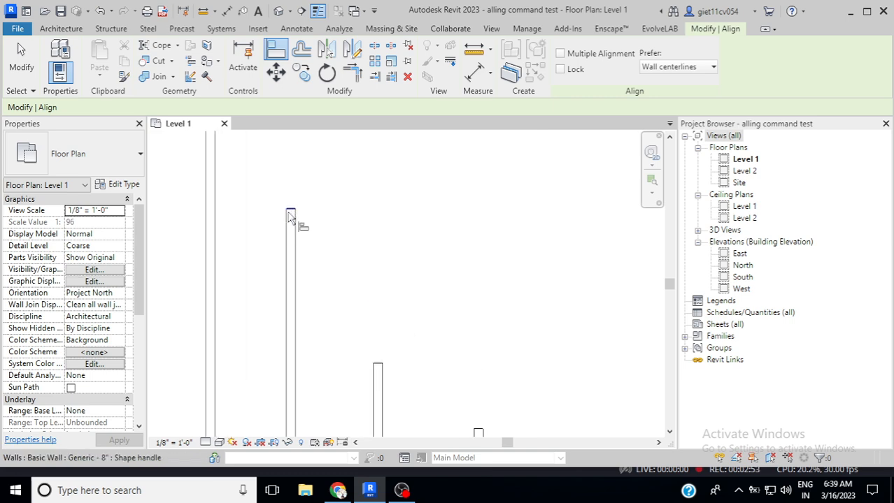
pyautogui.click(290, 212)
pyautogui.scroll(-3, 283, 231)
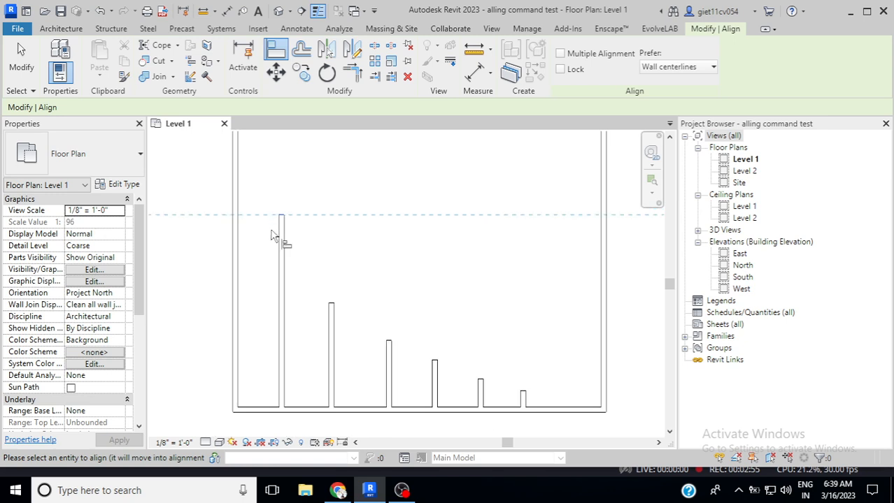
pyautogui.click(330, 305)
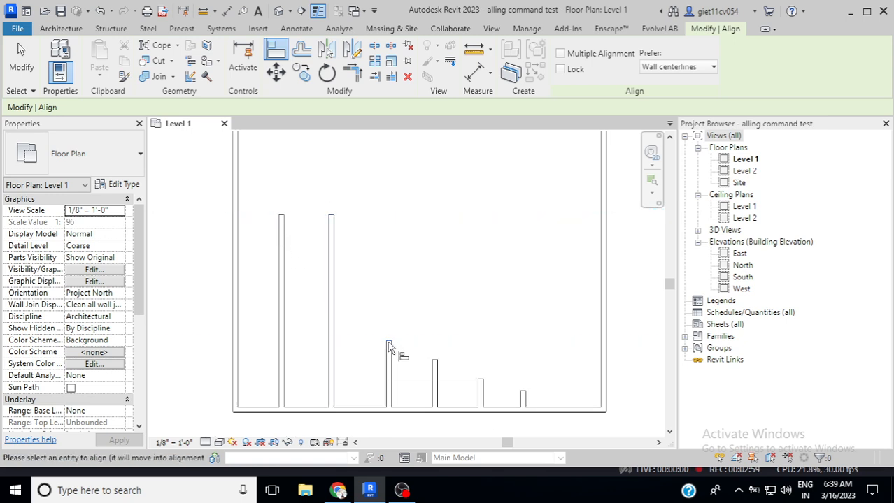
# Turn on Multiple Alignment and cancel the reference picked on the fourth upright wall, ending the Align command.
pyautogui.click(435, 363)
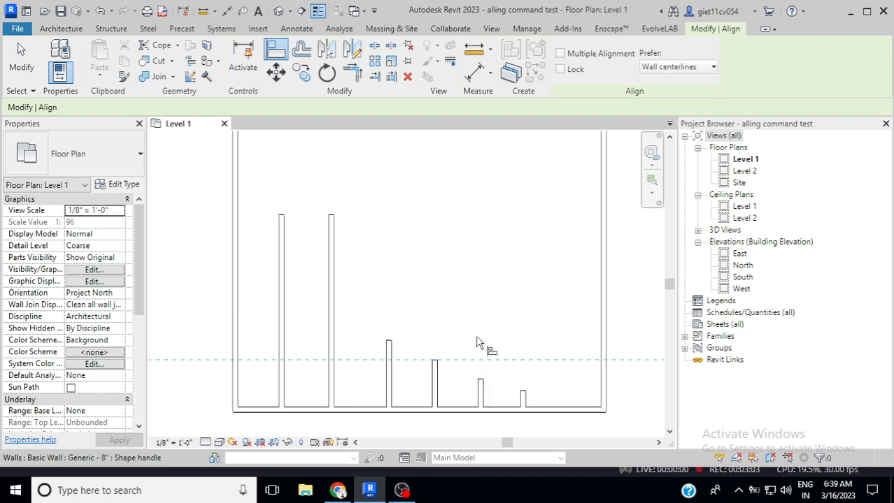
pyautogui.click(560, 54)
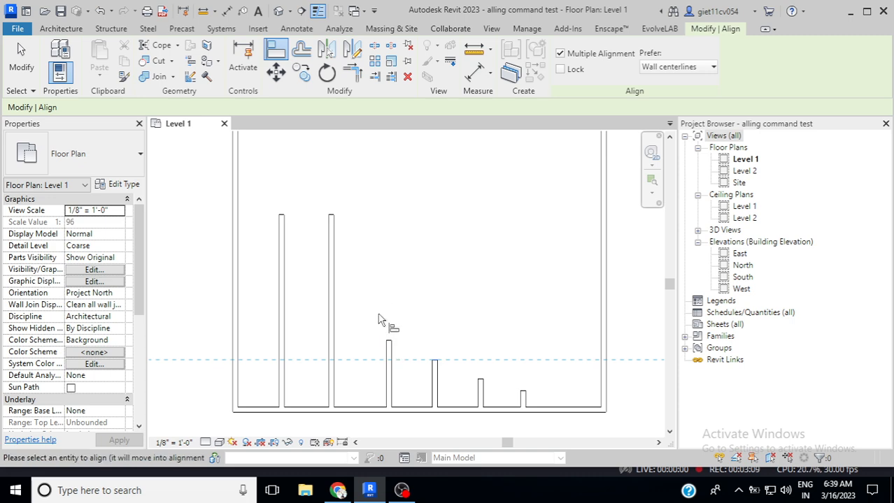
pyautogui.rightClick(383, 228)
pyautogui.click(423, 238)
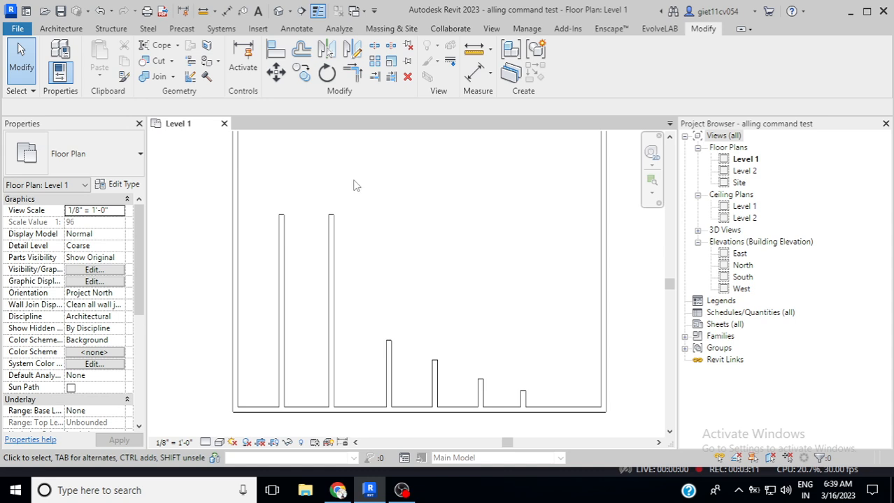
# Align the free ends of the four remaining shorter upright walls with the second upright wall's free end using Multiple Alignment.
pyautogui.click(276, 49)
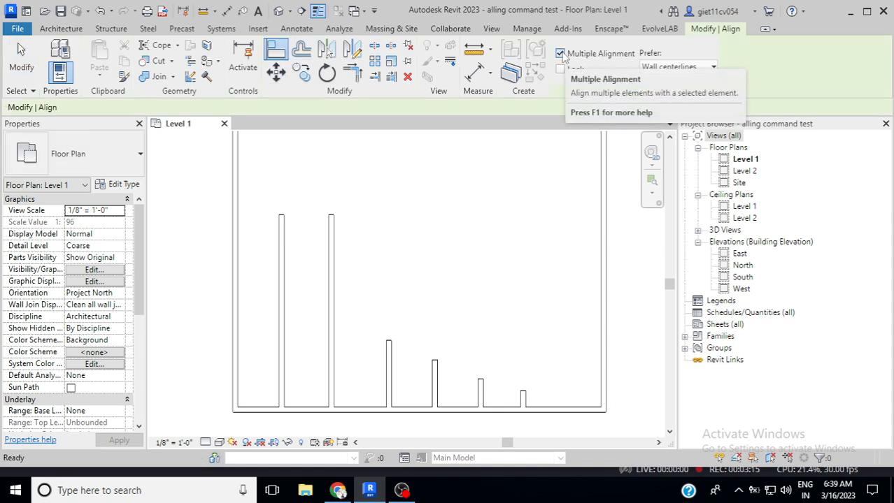
pyautogui.click(331, 217)
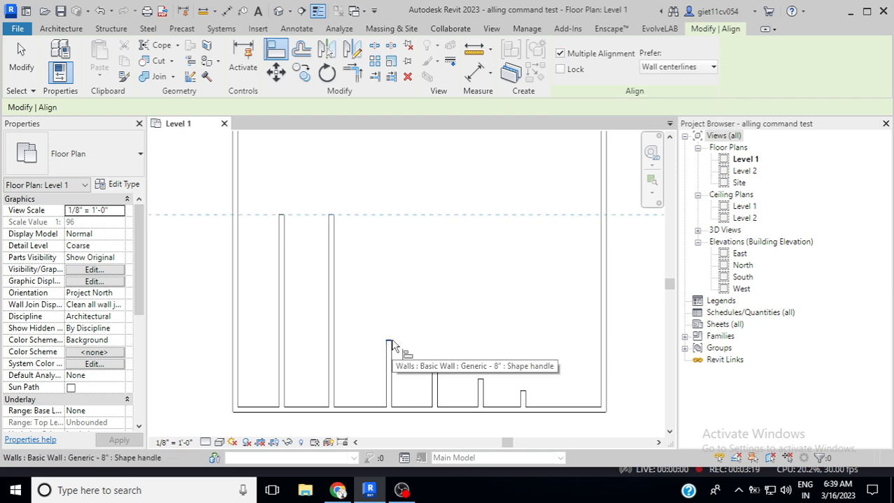
pyautogui.click(390, 344)
pyautogui.click(433, 362)
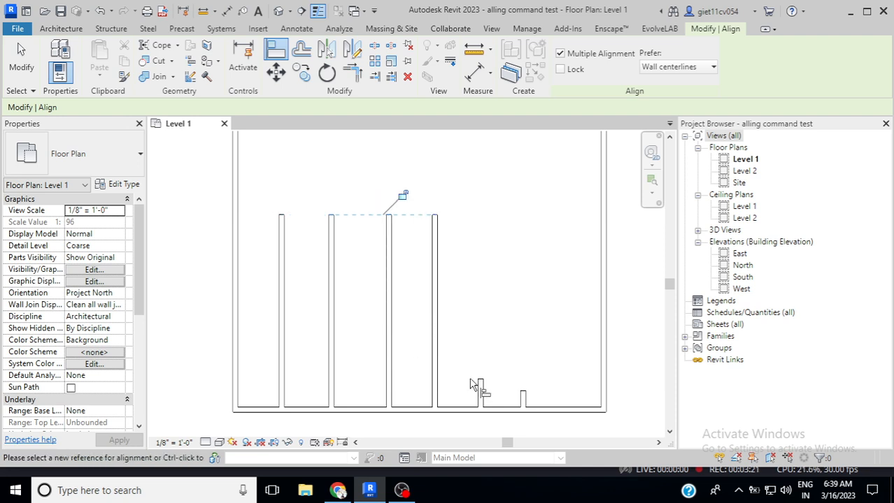
pyautogui.click(481, 383)
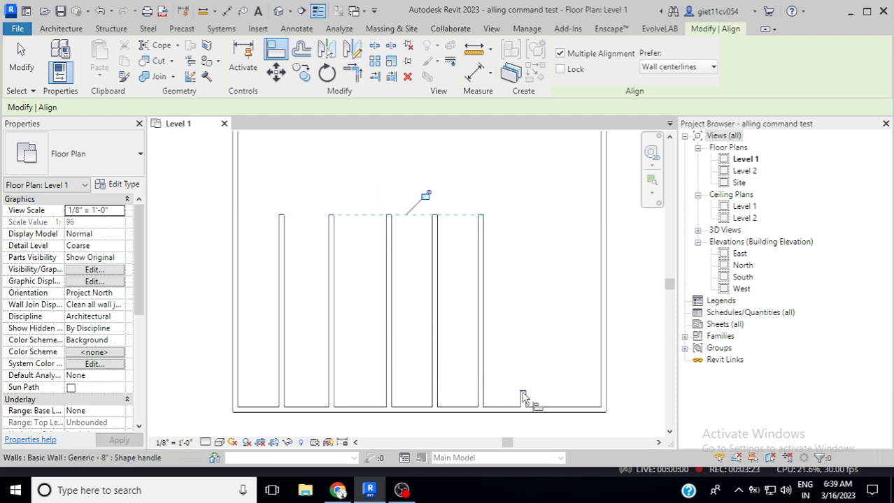
pyautogui.click(523, 393)
# Open the default 3D view and end the Align command at the third building.
pyautogui.scroll(-5, 356, 248)
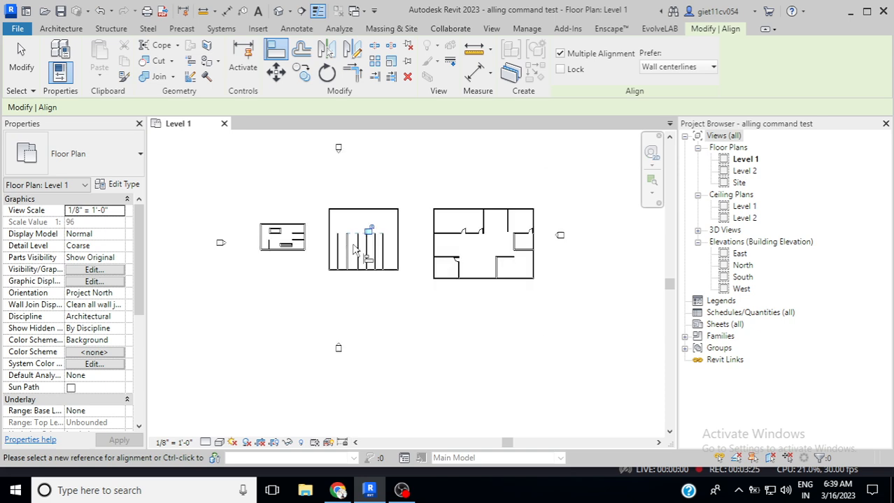
pyautogui.scroll(5, 410, 240)
pyautogui.scroll(-2, 325, 233)
pyautogui.scroll(-2, 378, 250)
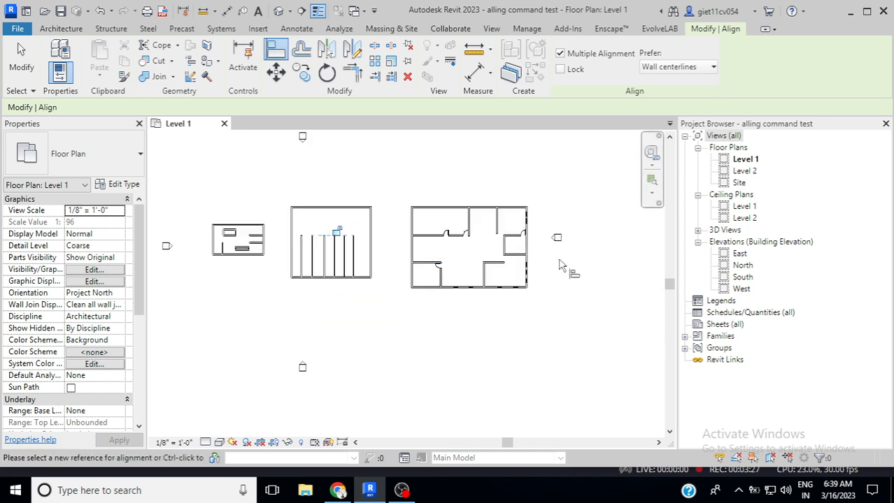
pyautogui.scroll(4, 559, 264)
pyautogui.scroll(-1, 517, 258)
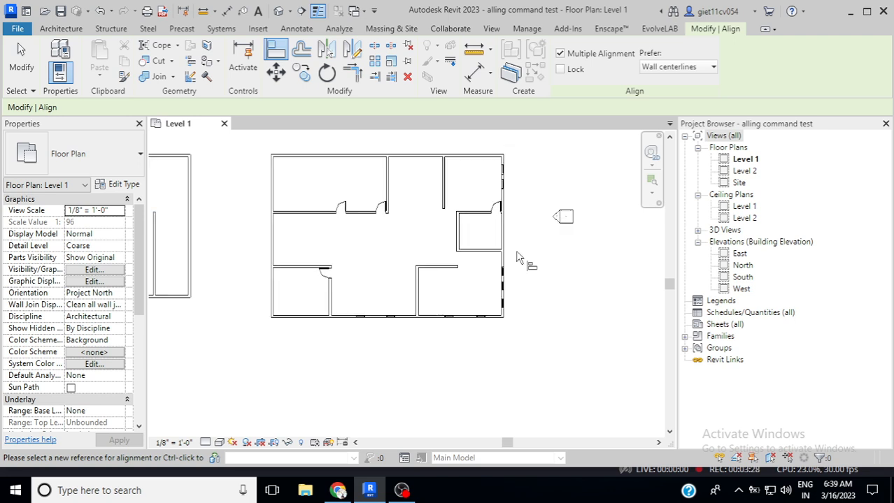
pyautogui.click(414, 267)
pyautogui.click(282, 11)
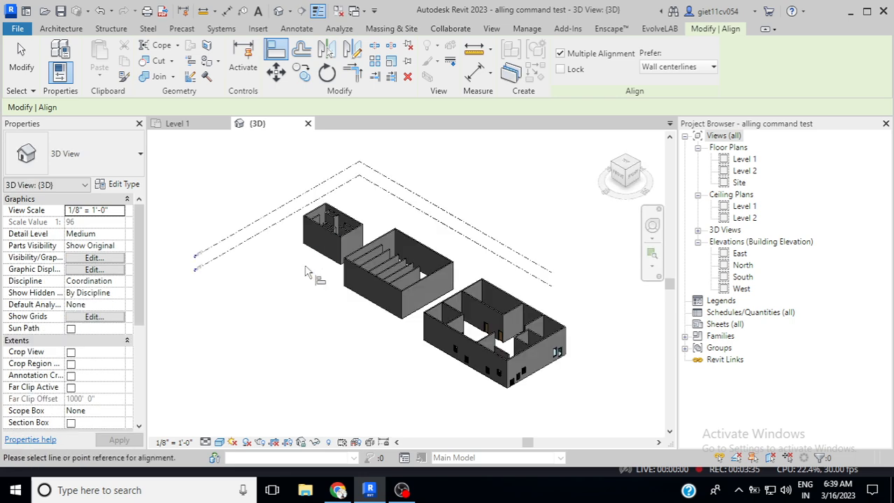
pyautogui.scroll(5, 461, 353)
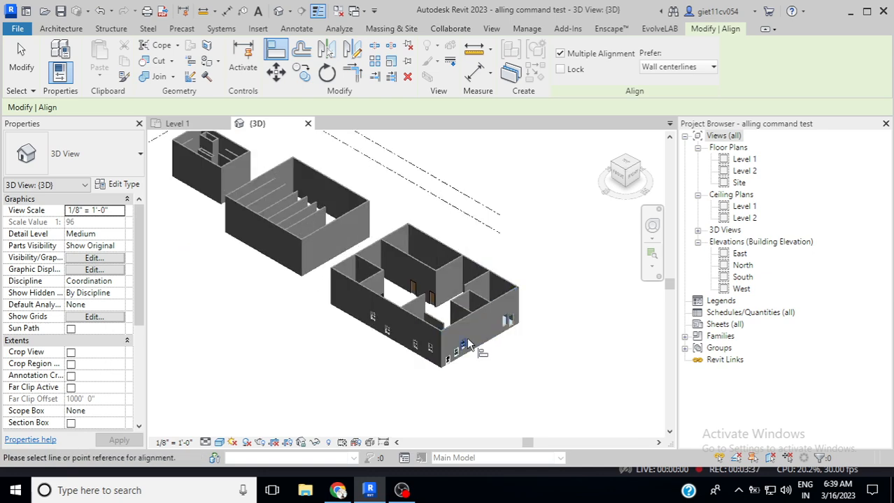
pyautogui.scroll(-3, 416, 325)
pyautogui.scroll(4, 427, 385)
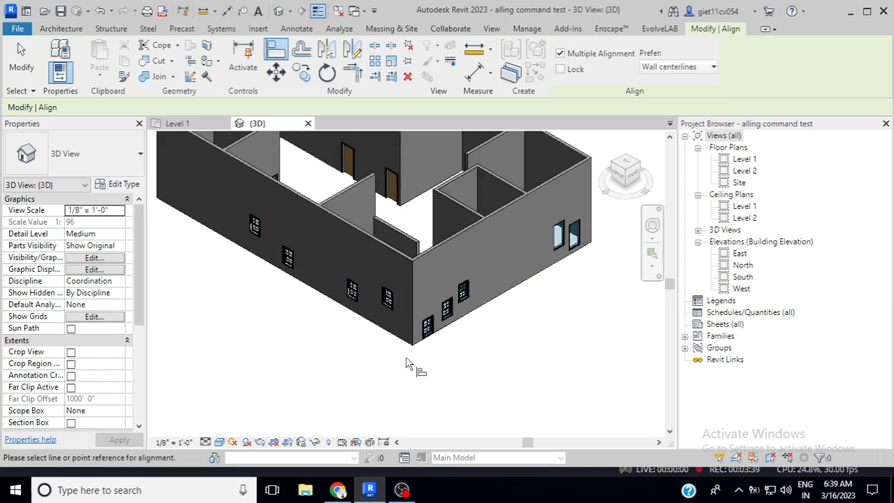
pyautogui.scroll(-3, 401, 360)
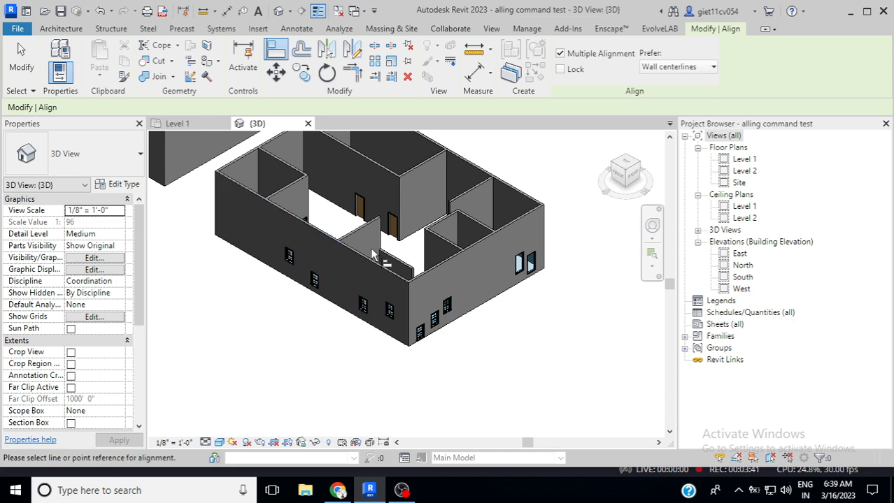
pyautogui.rightClick(540, 344)
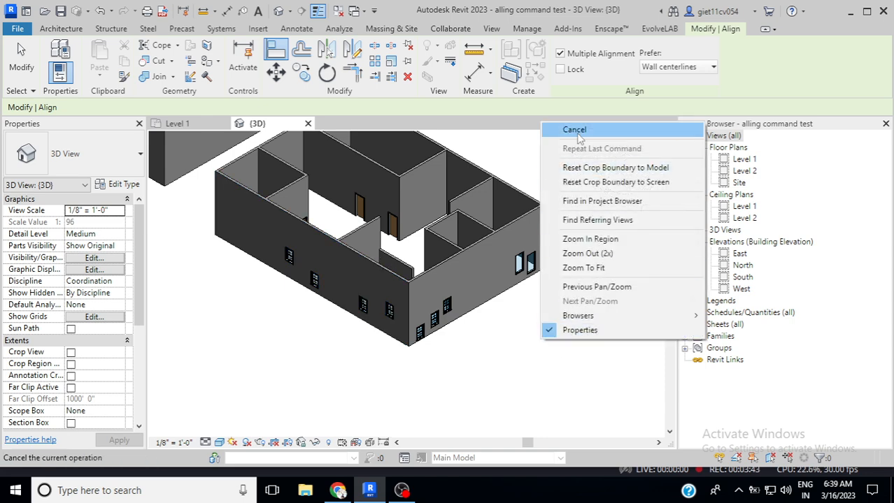
pyautogui.click(570, 128)
# Align the top of the third building's low interior wall with the top of the taller wall it adjoins.
pyautogui.scroll(3, 421, 246)
pyautogui.scroll(-1, 400, 264)
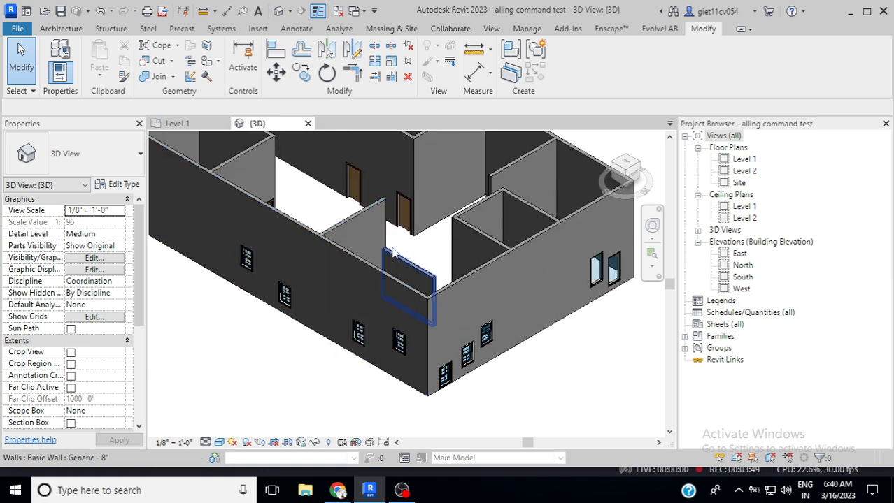
pyautogui.click(283, 55)
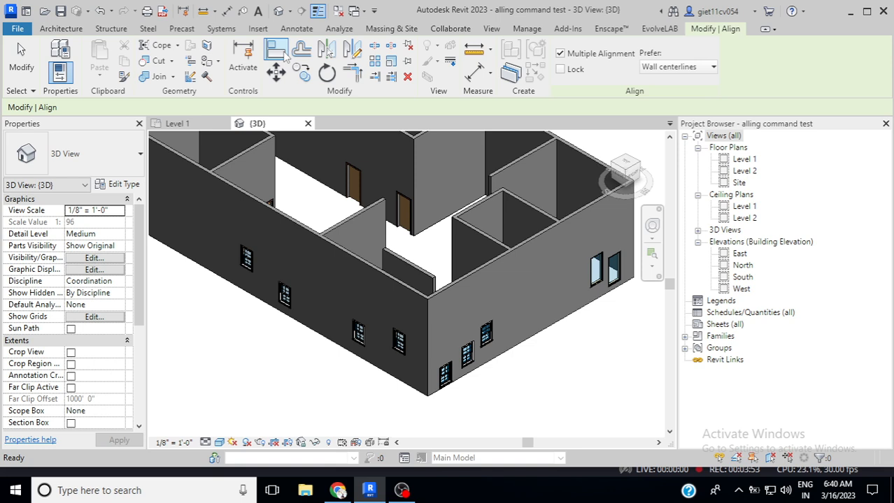
pyautogui.scroll(3, 378, 207)
pyautogui.click(377, 200)
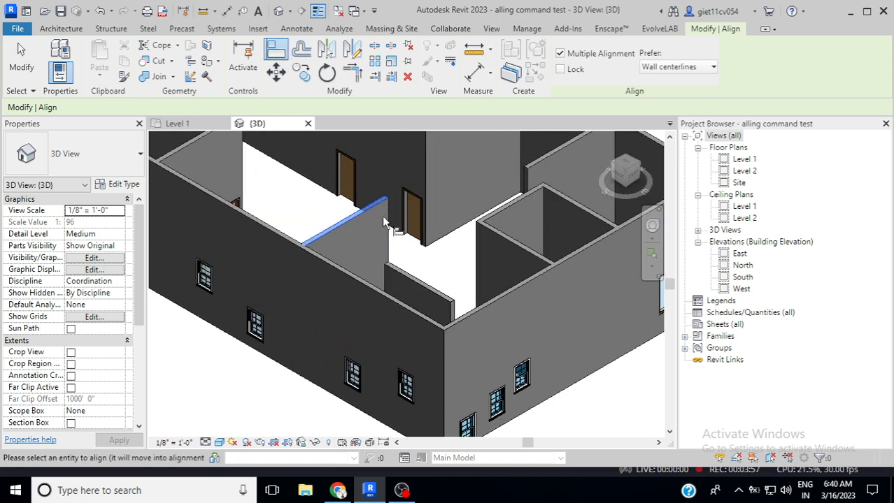
pyautogui.click(395, 275)
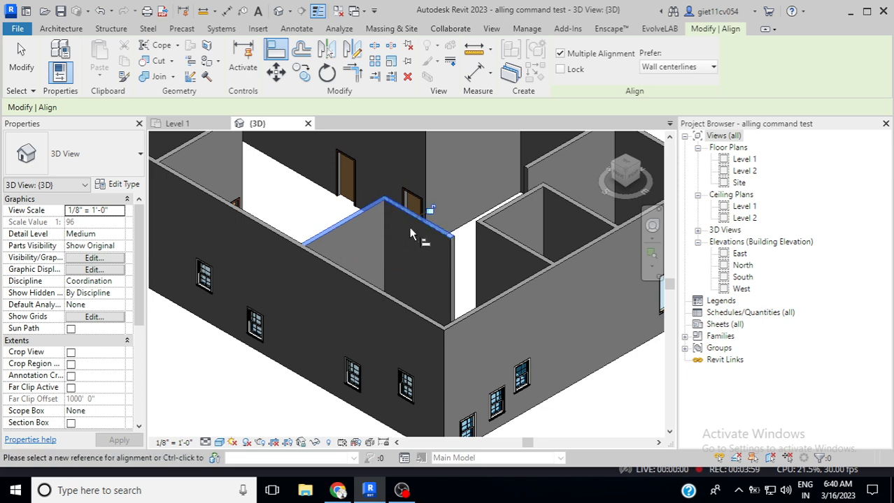
pyautogui.scroll(-3, 358, 223)
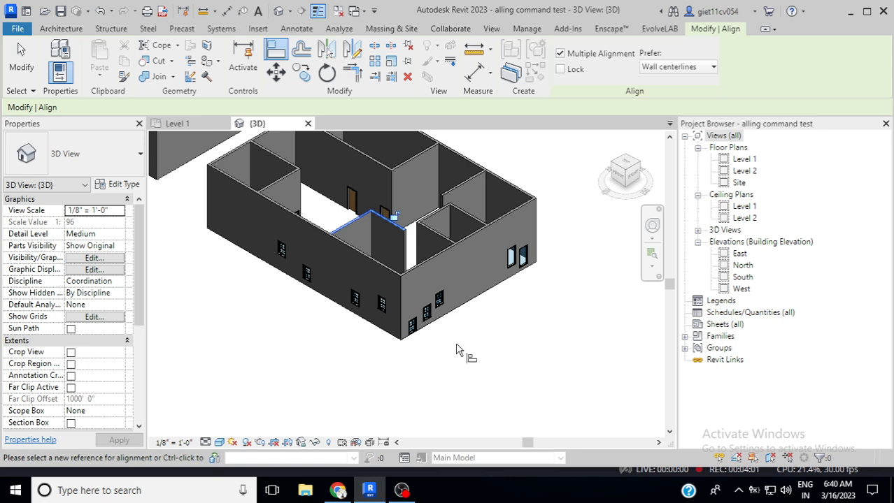
pyautogui.rightClick(494, 361)
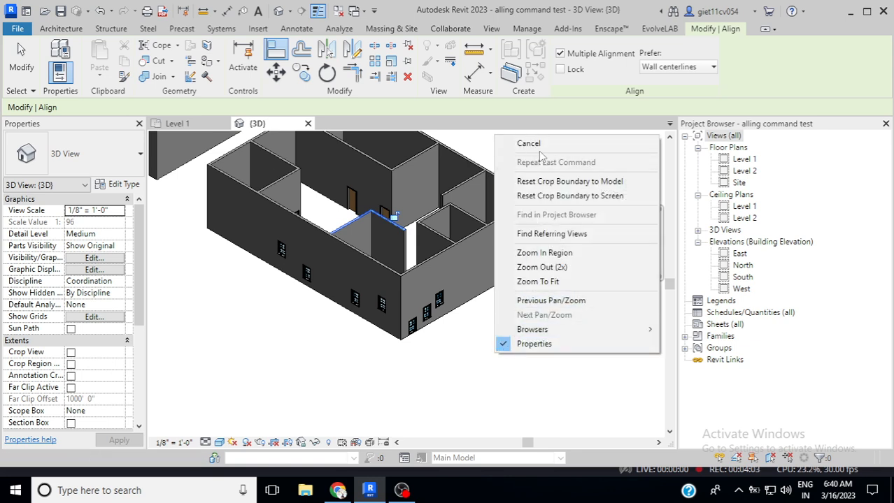
pyautogui.click(538, 147)
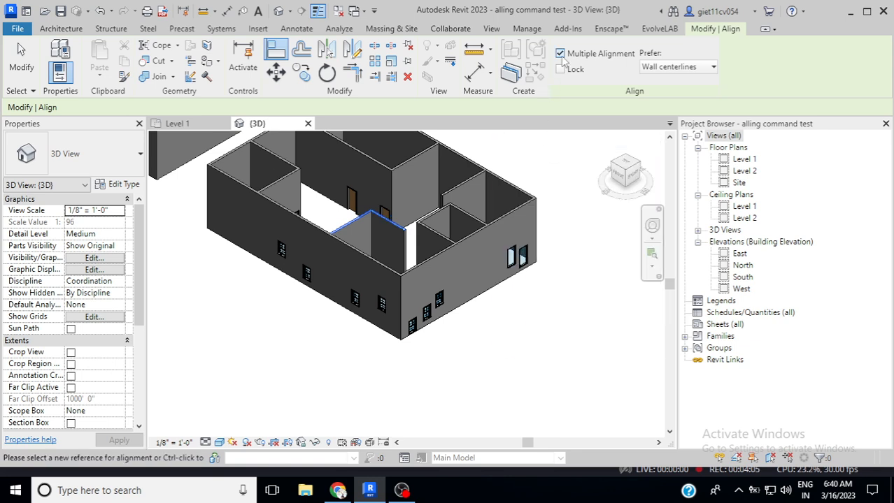
# Turn off Multiple Alignment and orient the 3D view to the Right face to show the third building's staggered windows.
pyautogui.scroll(8, 451, 322)
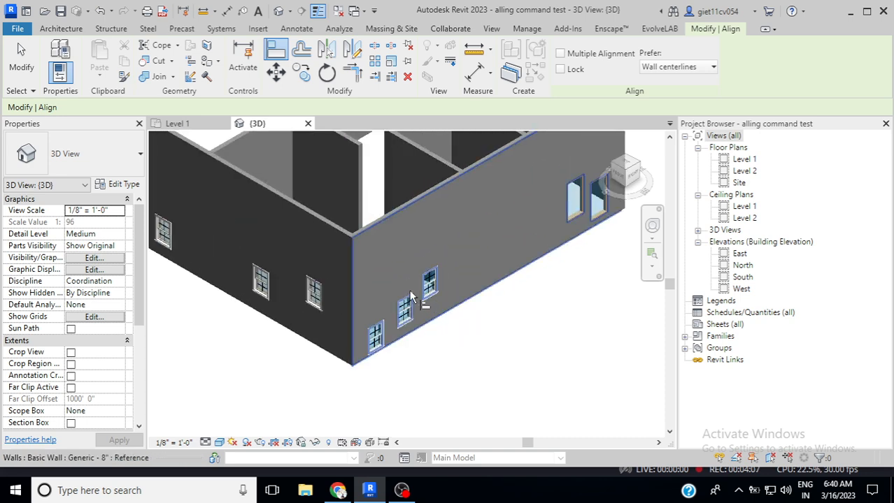
pyautogui.scroll(-8, 435, 286)
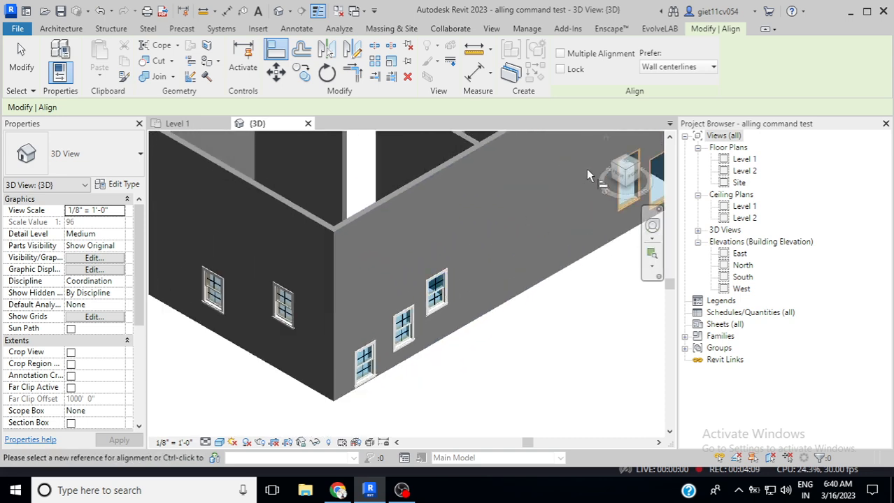
pyautogui.click(633, 179)
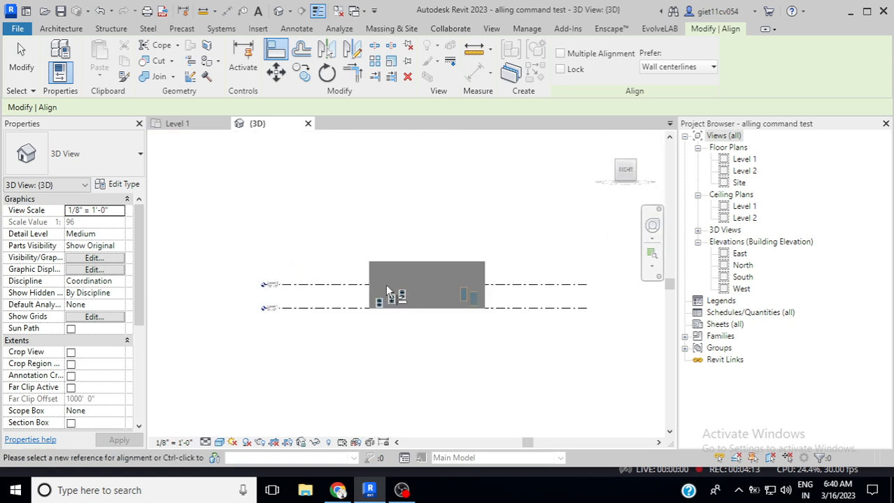
pyautogui.scroll(5, 390, 294)
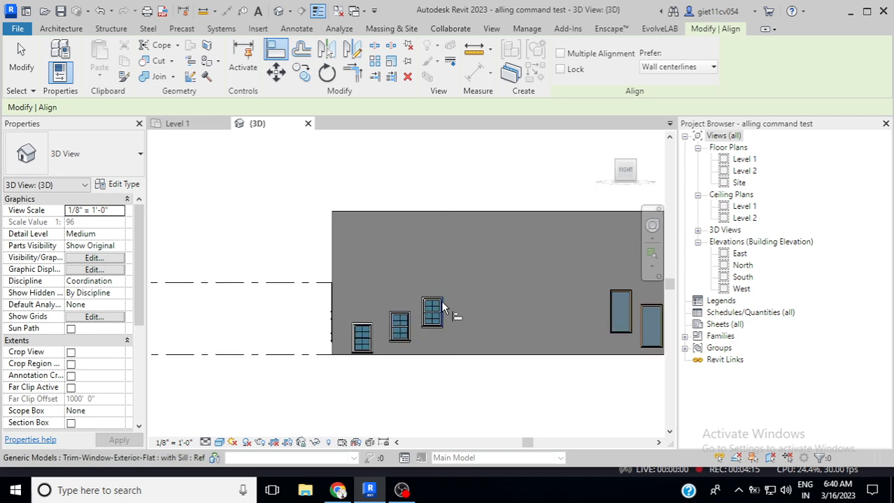
pyautogui.scroll(-3, 377, 332)
pyautogui.scroll(6, 405, 320)
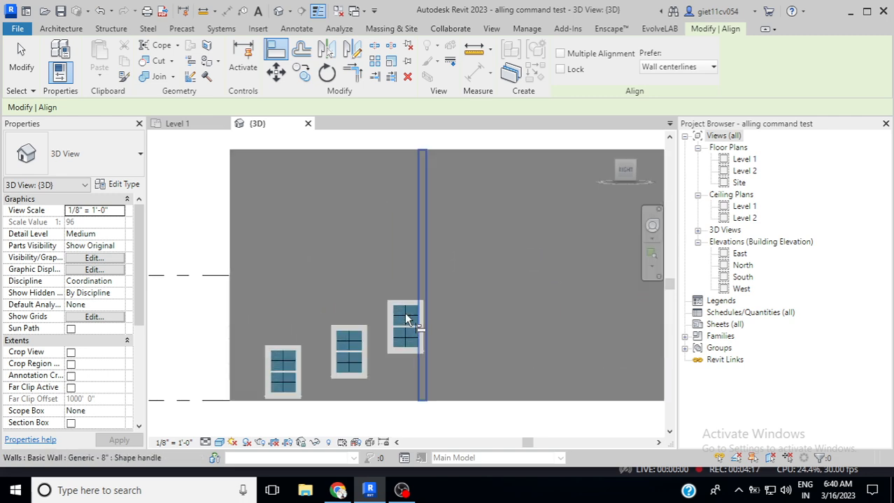
# Align the top of the highest double-hung window with the top of the middle double-hung window.
pyautogui.scroll(3, 405, 320)
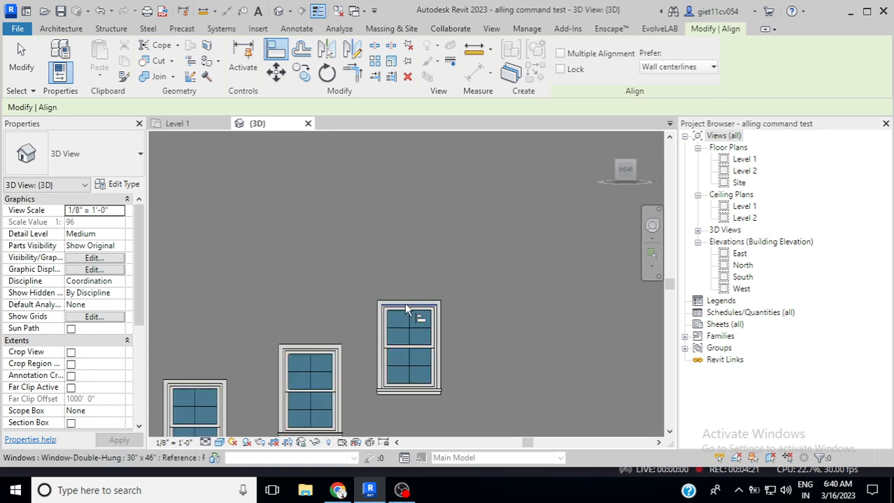
pyautogui.click(313, 354)
pyautogui.scroll(-2, 358, 313)
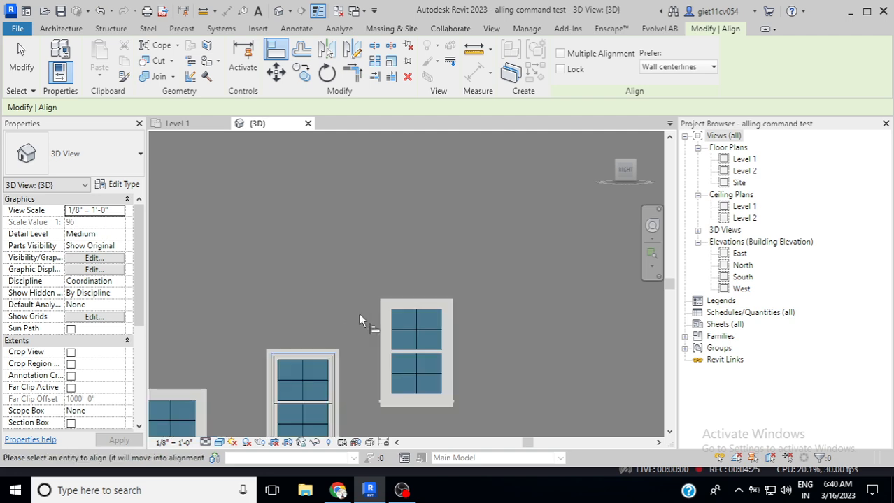
pyautogui.scroll(4, 378, 335)
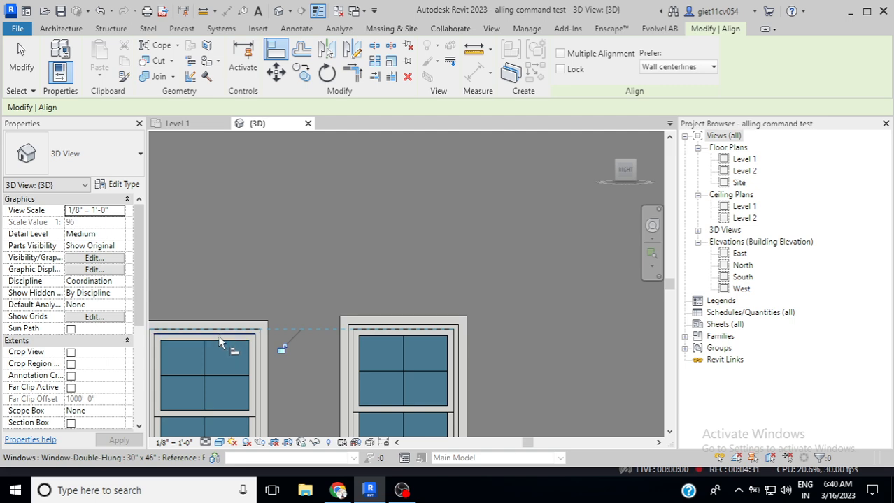
pyautogui.scroll(-4, 293, 301)
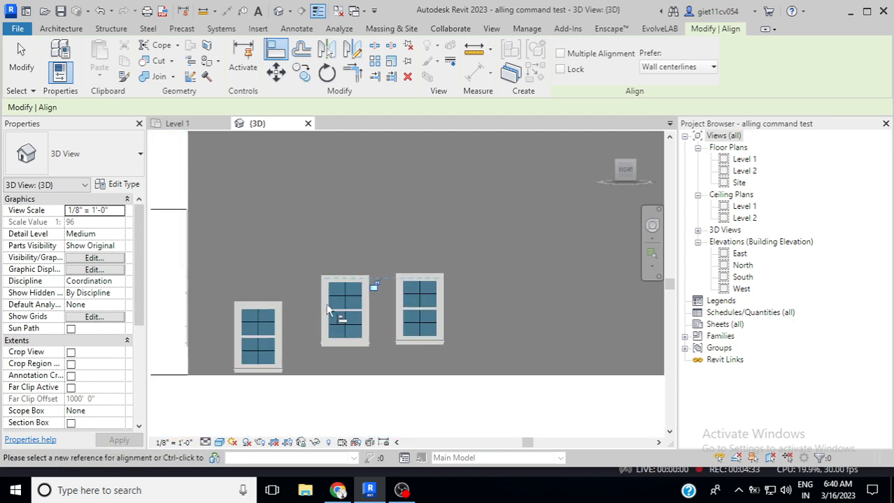
# Turn on Multiple Alignment and clear the alignment reference picked on the lowest double-hung window.
pyautogui.scroll(5, 265, 311)
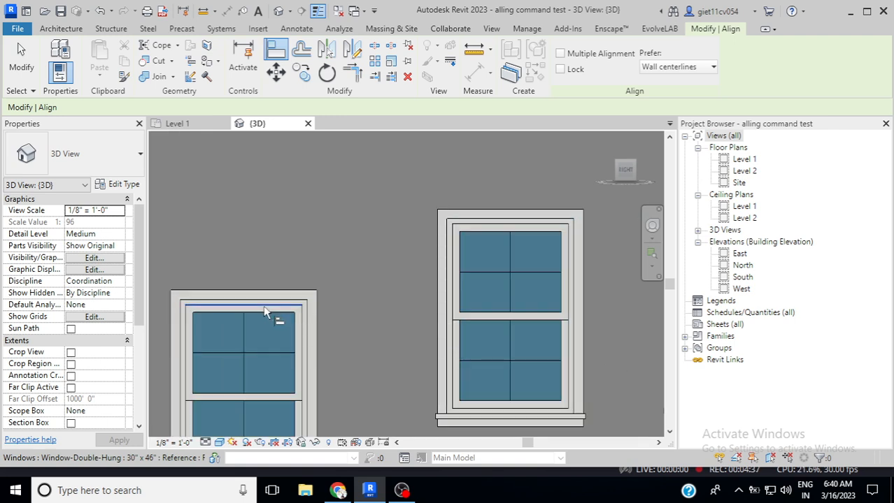
pyautogui.click(274, 307)
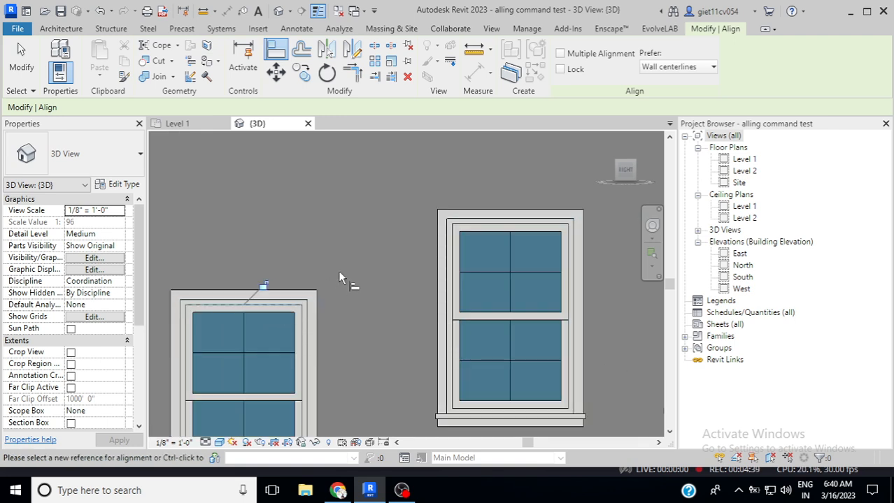
pyautogui.click(560, 54)
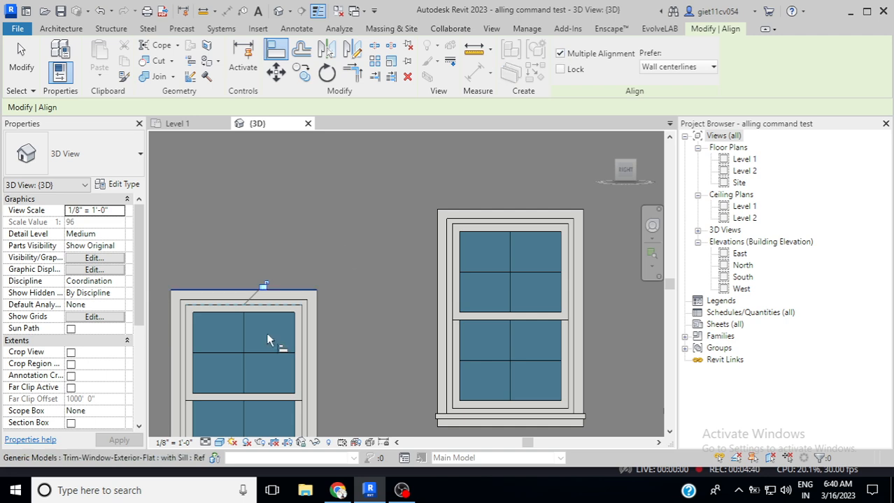
pyautogui.rightClick(380, 258)
pyautogui.click(386, 259)
pyautogui.rightClick(334, 204)
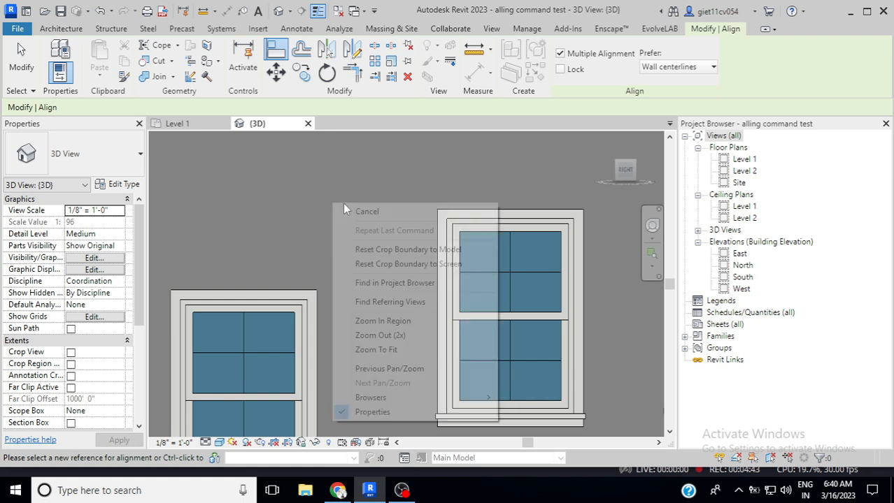
pyautogui.click(366, 211)
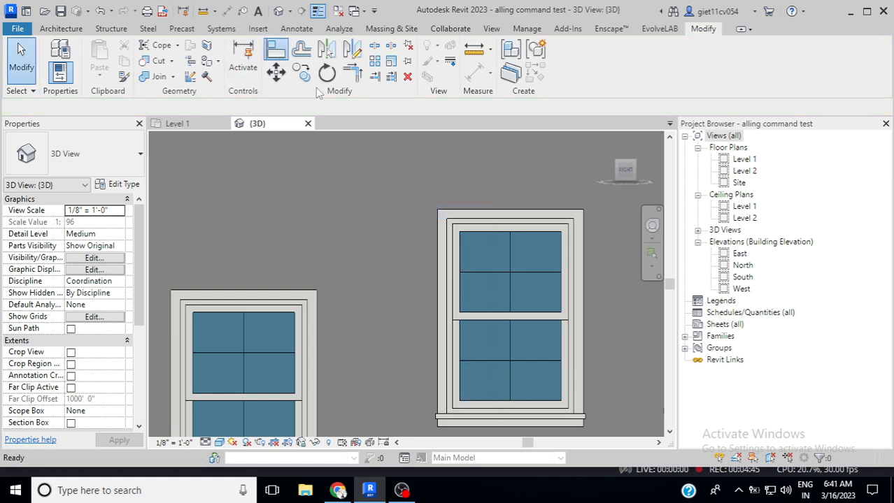
# Align the top of the lowest double-hung window with the top of the middle double-hung window.
pyautogui.click(490, 225)
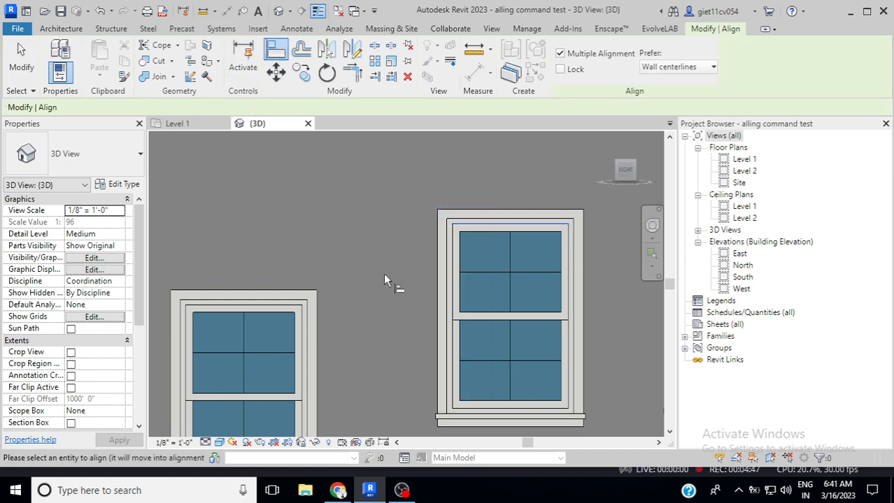
pyautogui.click(253, 314)
pyautogui.scroll(-4, 363, 311)
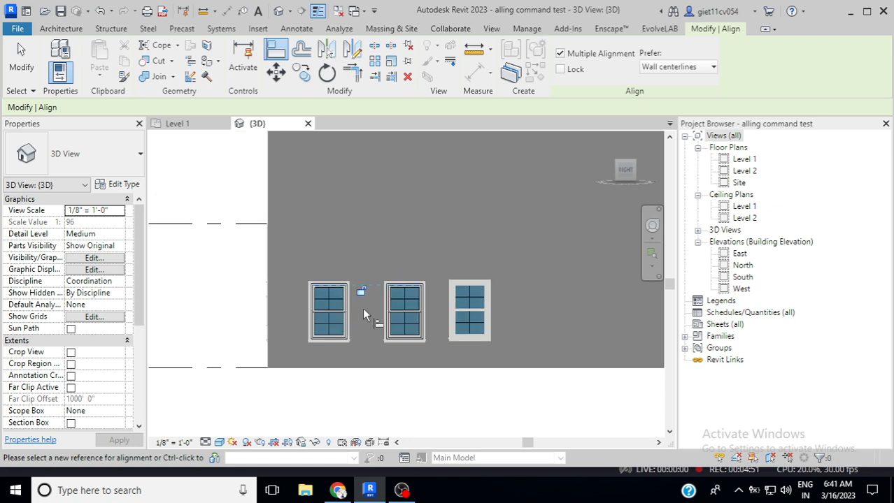
# Try to align the top of the higher 36" x 72" fixed window with the tops of the double-hung windows.
pyautogui.scroll(-5, 315, 318)
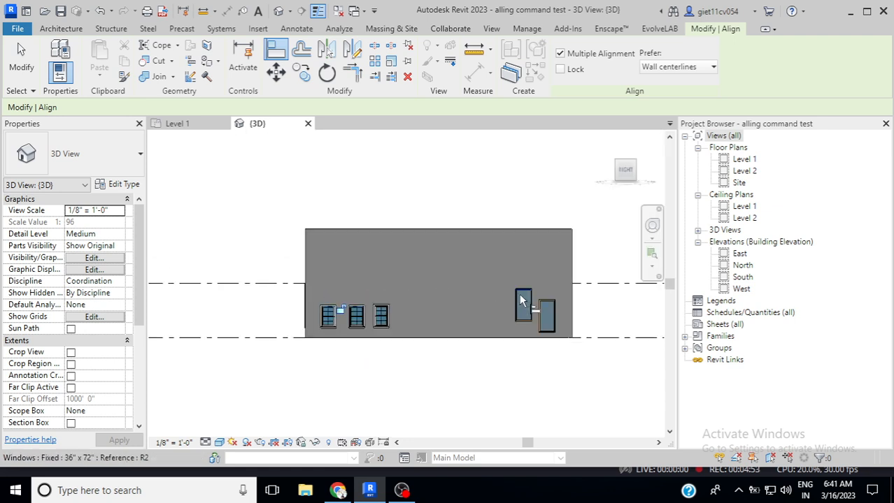
pyautogui.scroll(5, 553, 297)
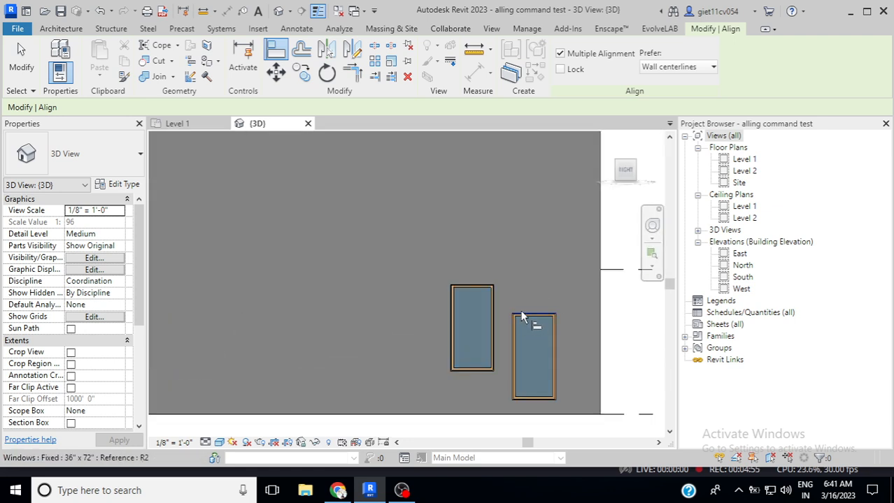
pyautogui.scroll(3, 487, 291)
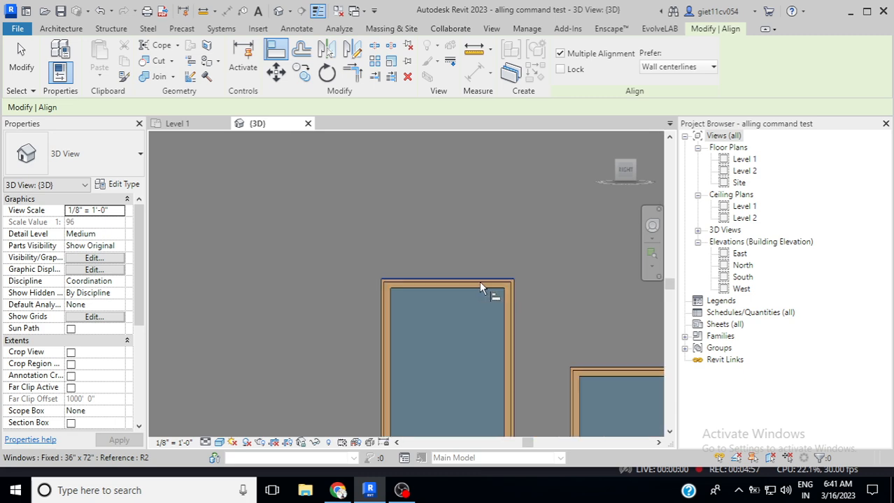
pyautogui.click(478, 283)
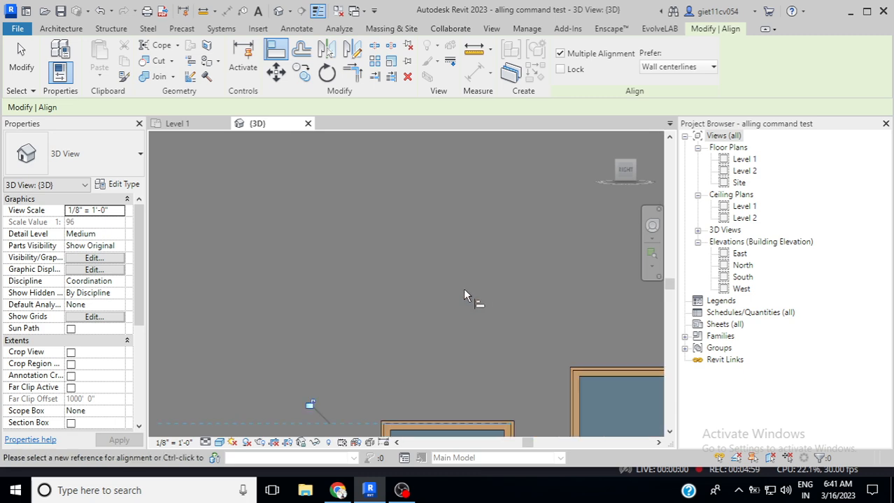
pyautogui.scroll(-5, 409, 313)
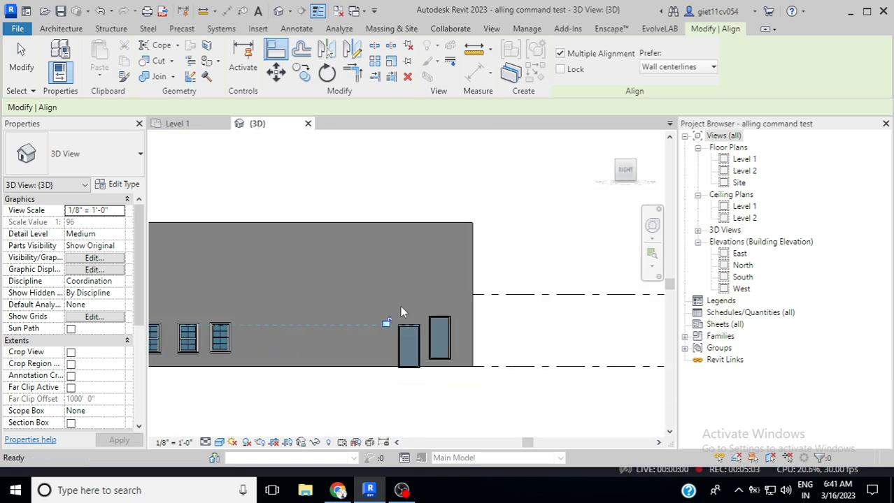
pyautogui.scroll(5, 400, 306)
pyautogui.rightClick(414, 237)
pyautogui.click(439, 238)
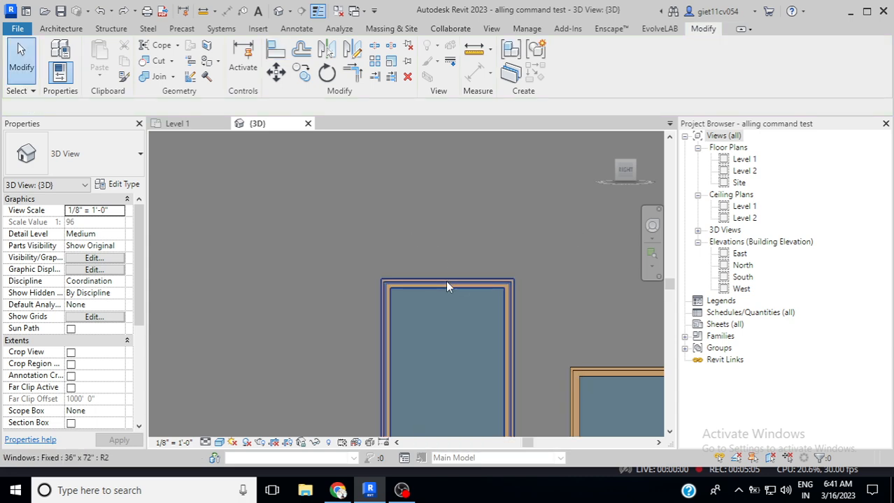
# Align the top of the lower 36" x 72" fixed window with the top of the higher fixed window beside it.
pyautogui.scroll(1, 477, 287)
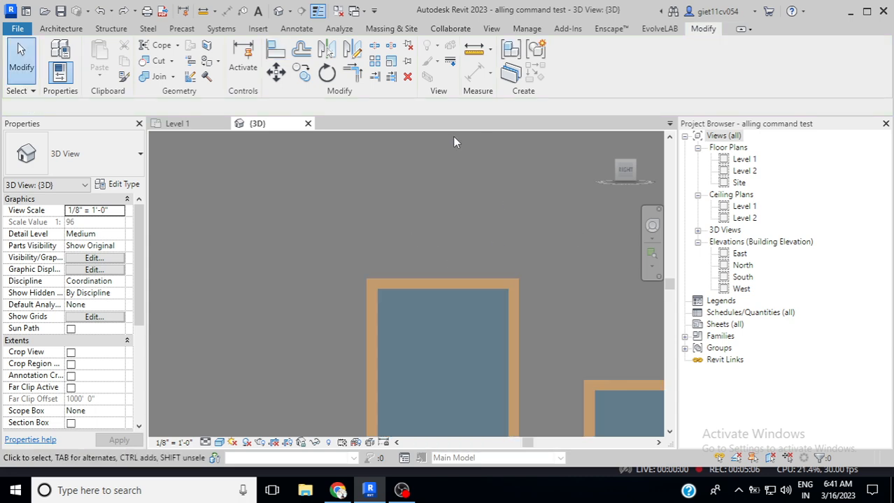
pyautogui.click(282, 56)
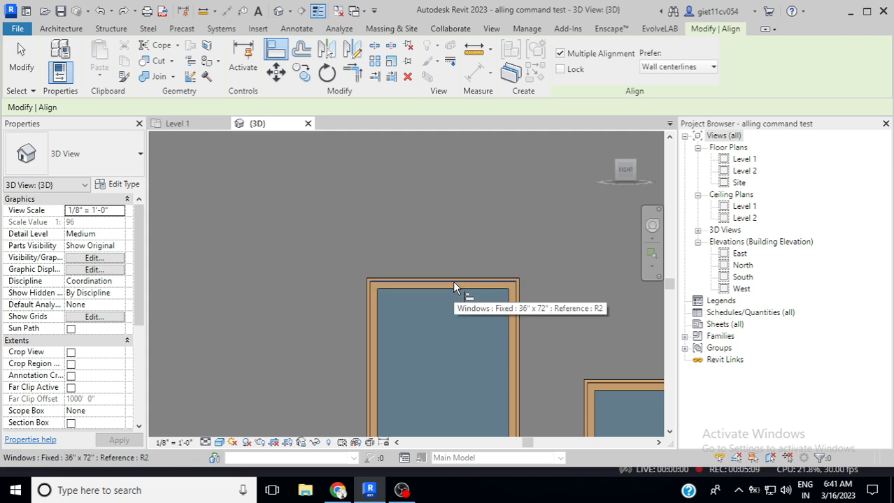
pyautogui.click(452, 281)
pyautogui.scroll(-2, 360, 317)
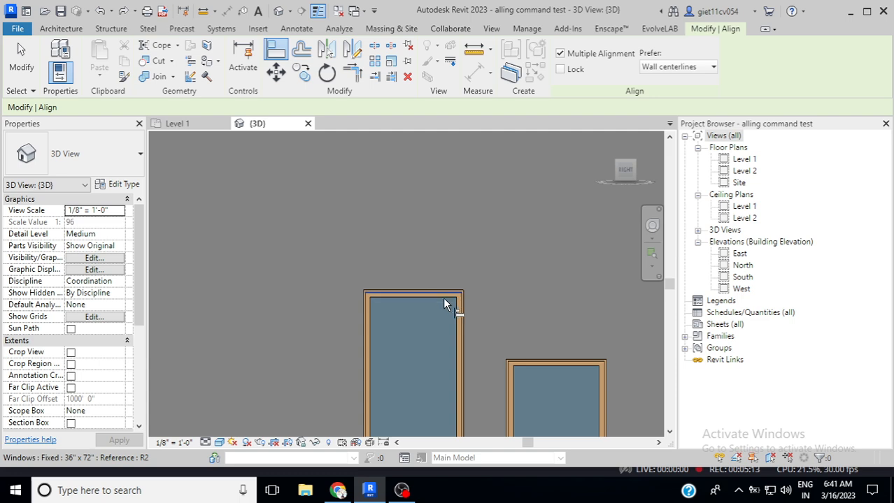
pyautogui.click(546, 364)
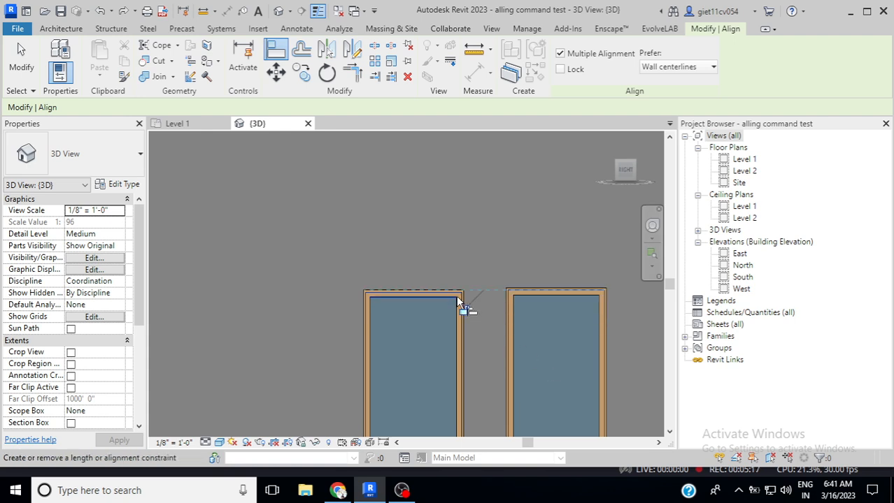
pyautogui.scroll(-1, 439, 255)
pyautogui.scroll(-2, 439, 254)
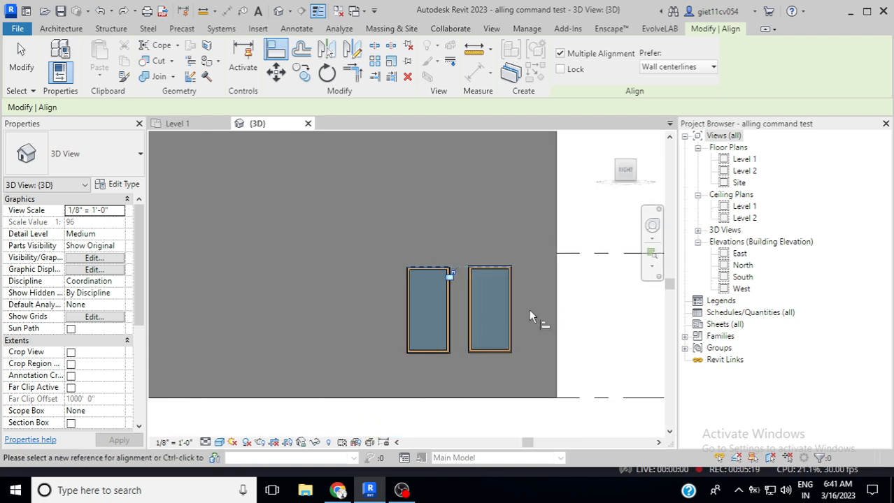
pyautogui.scroll(-2, 529, 309)
pyautogui.scroll(-1, 529, 312)
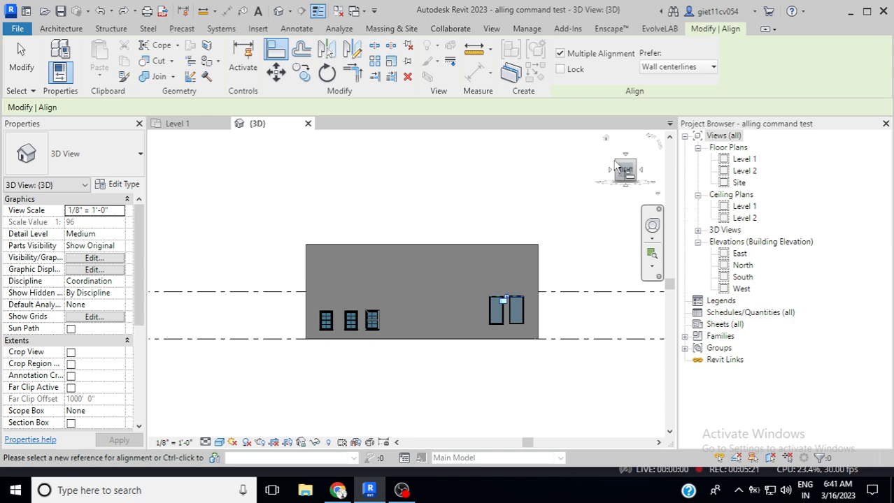
# On the adjoining dark wall, align the top of the double-hung window nearest the corner with the fixed windows' tops and end the command.
pyautogui.moveTo(620, 169)
pyautogui.mouseDown()
pyautogui.moveTo(612, 172)
pyautogui.moveTo(619, 168)
pyautogui.mouseUp()
pyautogui.scroll(5, 312, 331)
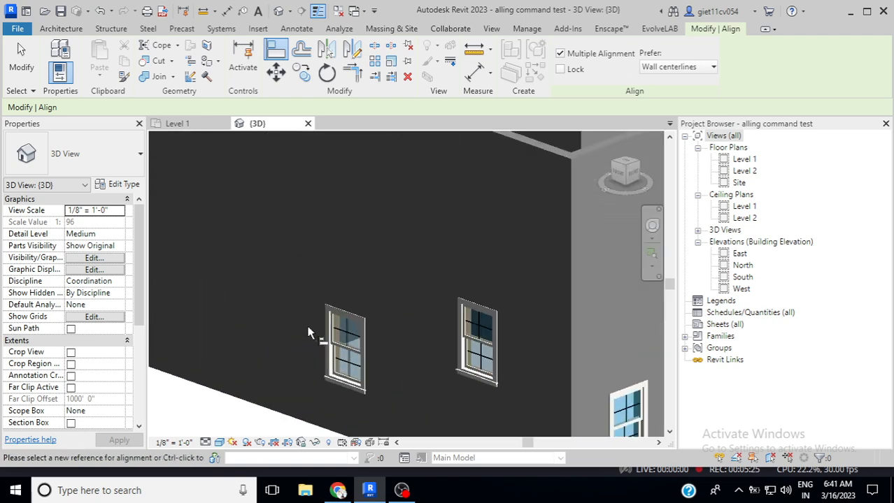
pyautogui.scroll(-2, 312, 332)
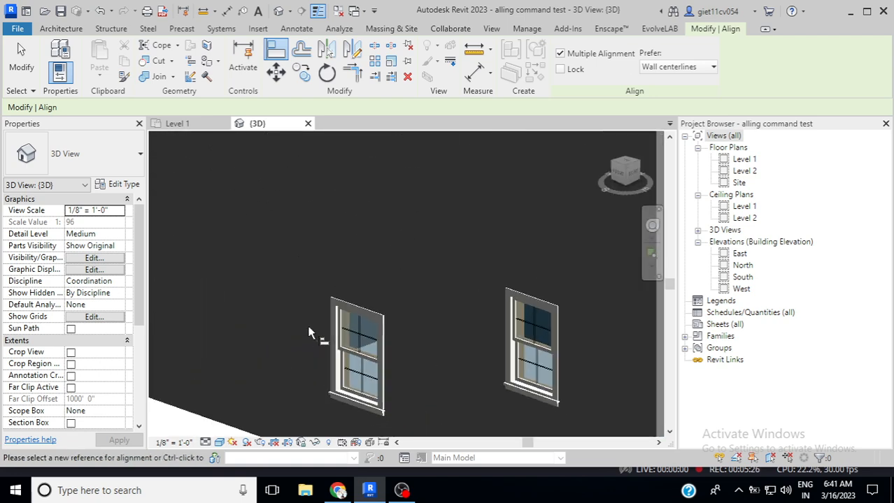
pyautogui.rightClick(383, 261)
pyautogui.click(428, 260)
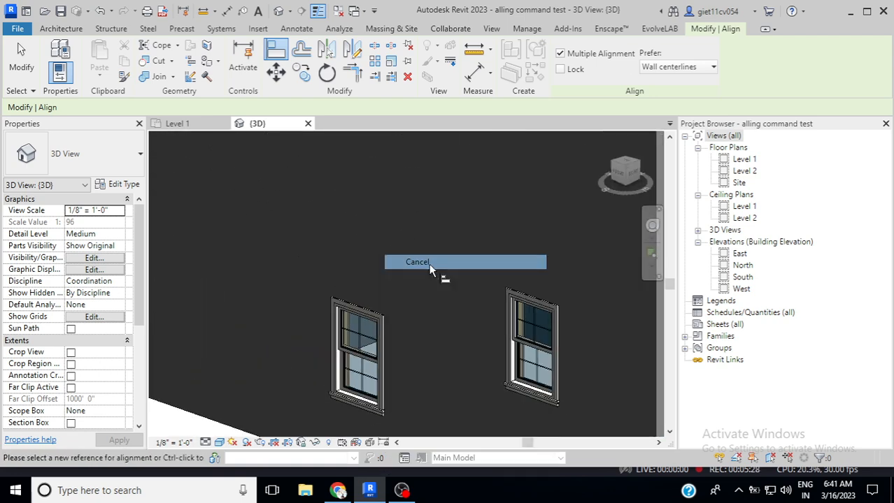
pyautogui.click(539, 297)
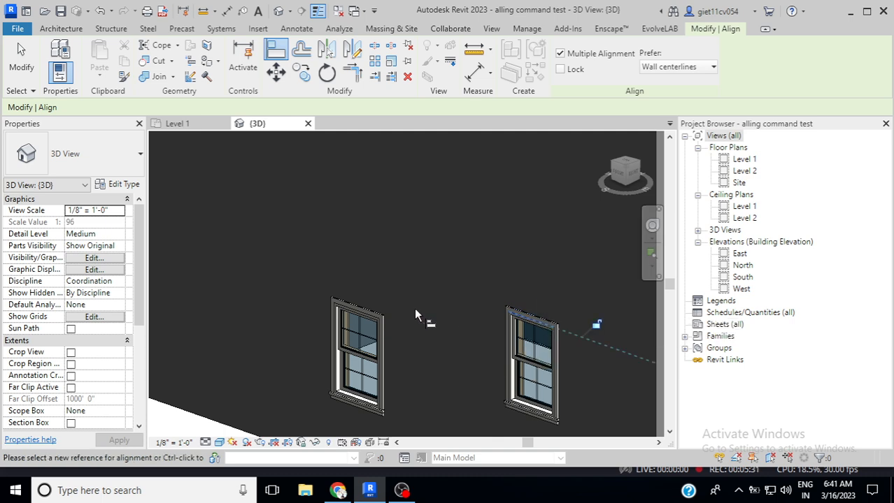
pyautogui.rightClick(420, 264)
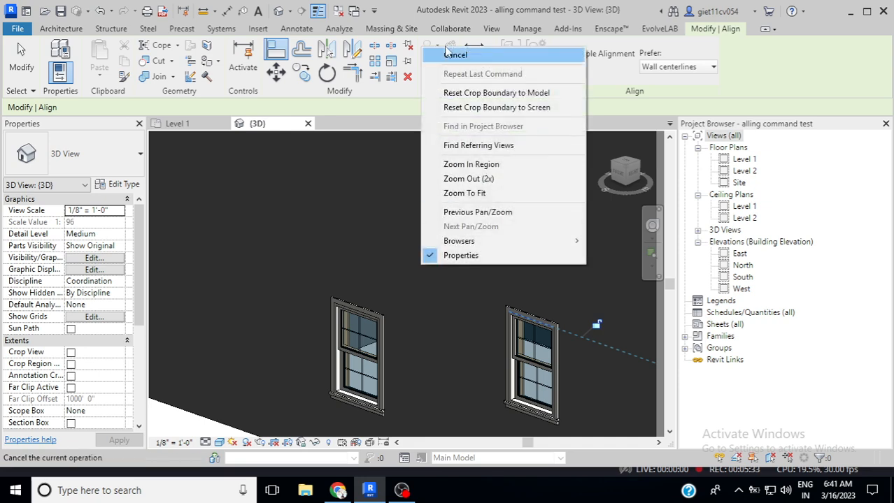
pyautogui.click(455, 55)
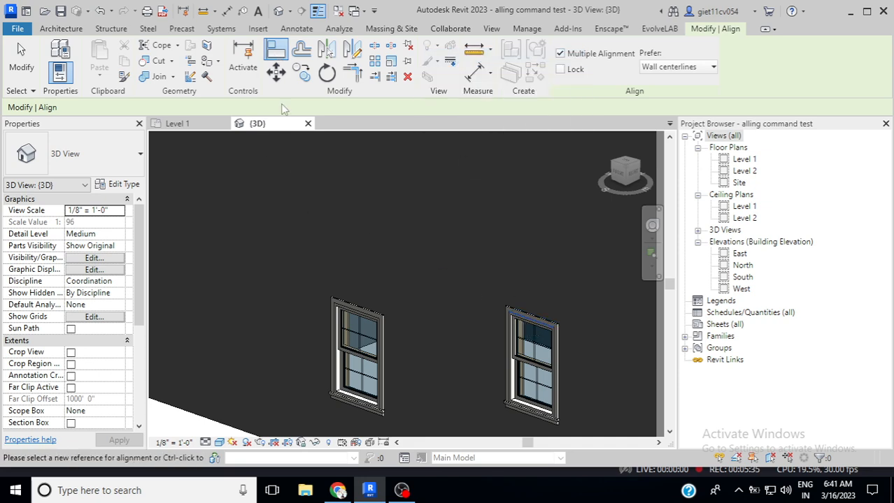
pyautogui.rightClick(302, 178)
pyautogui.click(325, 186)
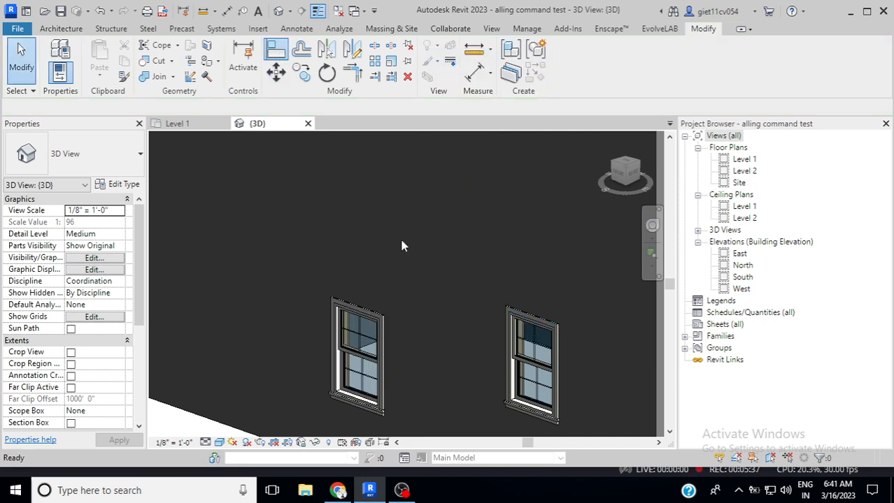
# Align the tops of the dark wall's three other double-hung windows with the window nearest the corner using Multiple Alignment.
pyautogui.press('a')
pyautogui.press('l')
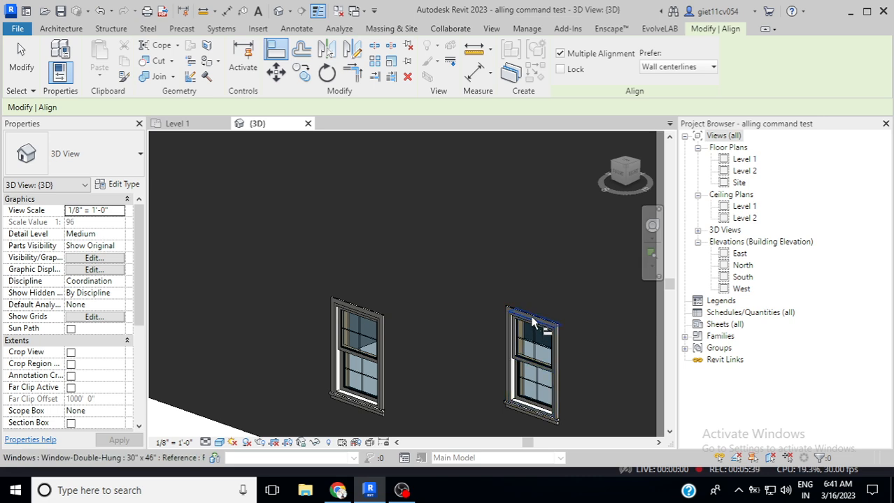
pyautogui.click(364, 314)
pyautogui.scroll(-4, 378, 300)
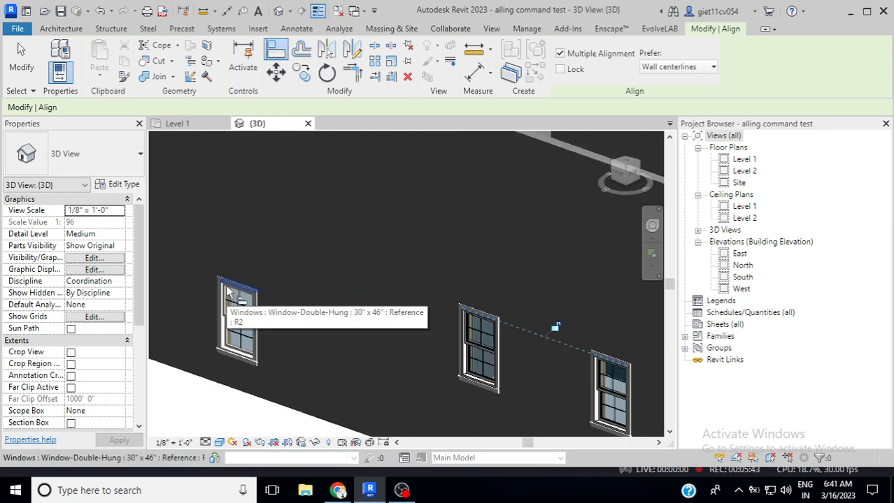
pyautogui.click(231, 287)
pyautogui.scroll(-3, 224, 280)
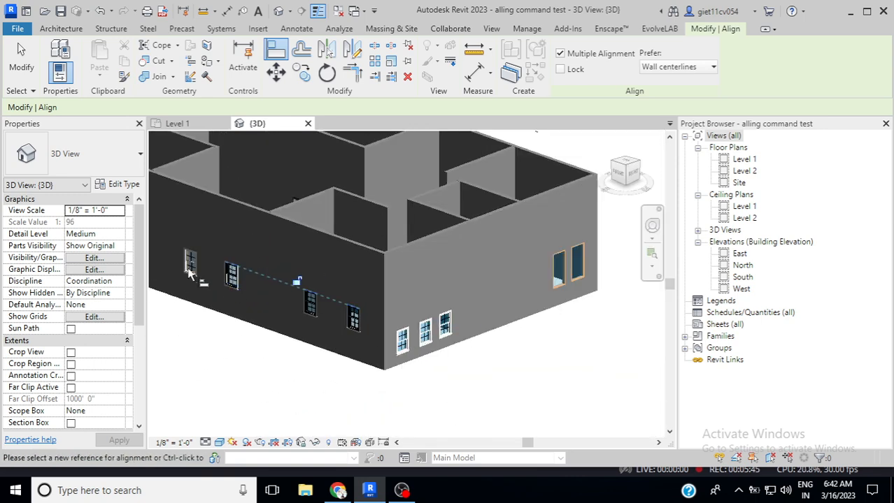
pyautogui.scroll(6, 203, 269)
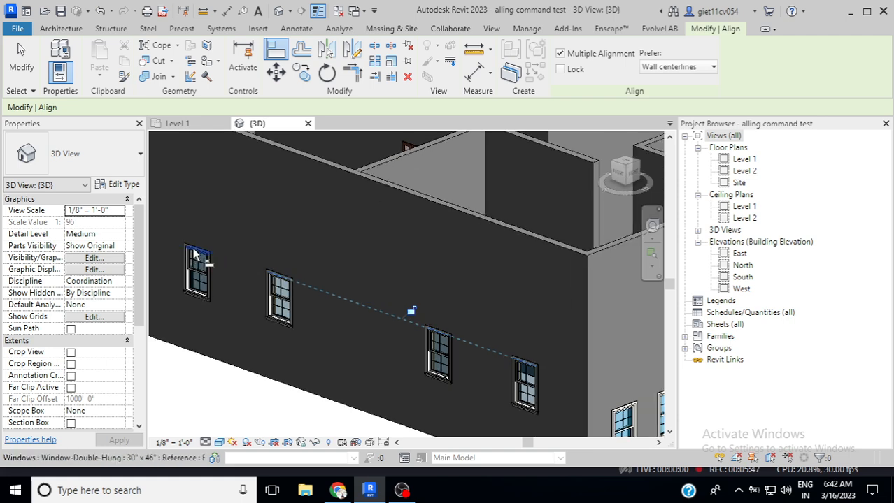
pyautogui.scroll(-5, 199, 259)
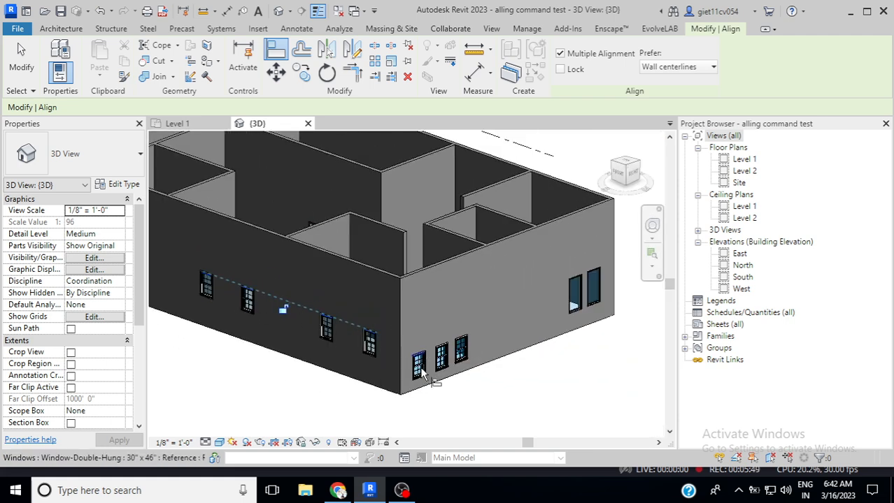
# Align the tops of the light wall's three double-hung windows with the dark wall's window tops and end the command.
pyautogui.click(420, 359)
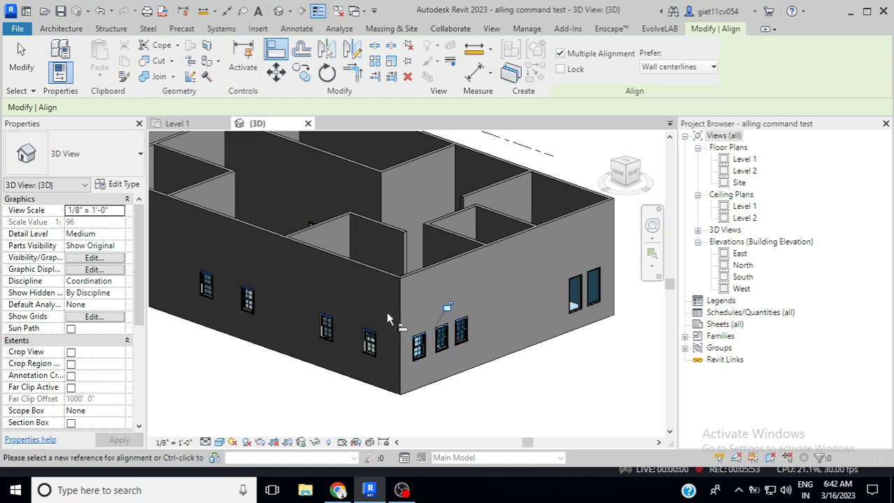
pyautogui.scroll(-2, 413, 326)
pyautogui.scroll(-1, 465, 318)
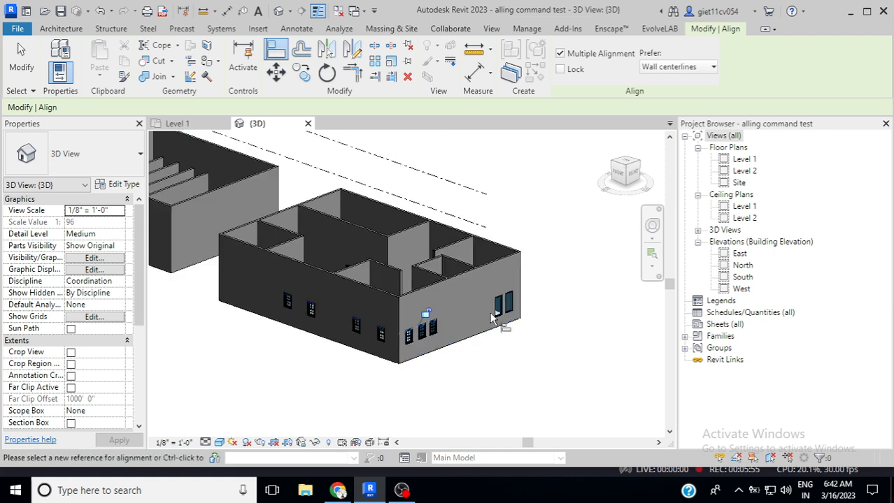
pyautogui.rightClick(502, 362)
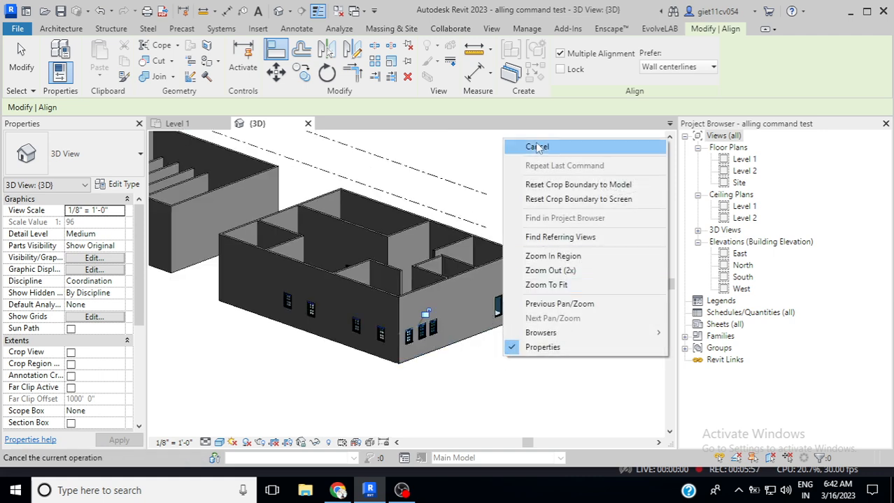
pyautogui.click(542, 147)
pyautogui.rightClick(553, 184)
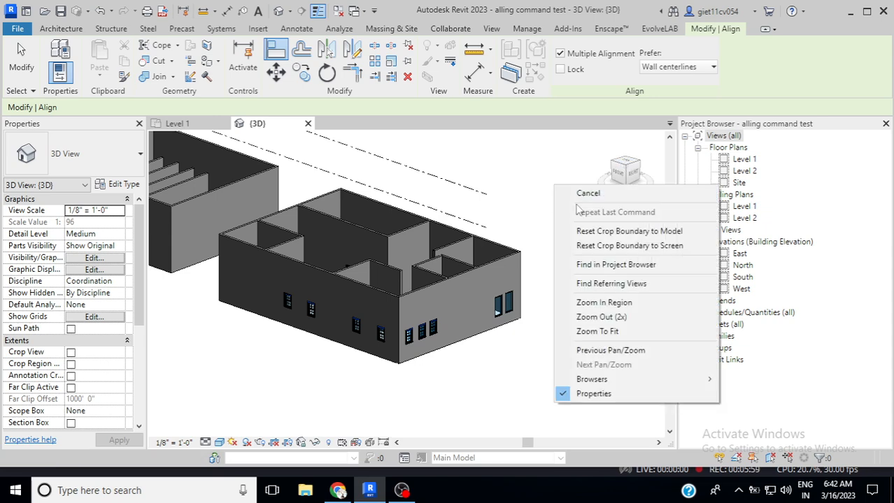
pyautogui.click(570, 192)
pyautogui.moveTo(628, 171); pyautogui.dragTo(636, 183)
pyautogui.scroll(-2, 370, 301)
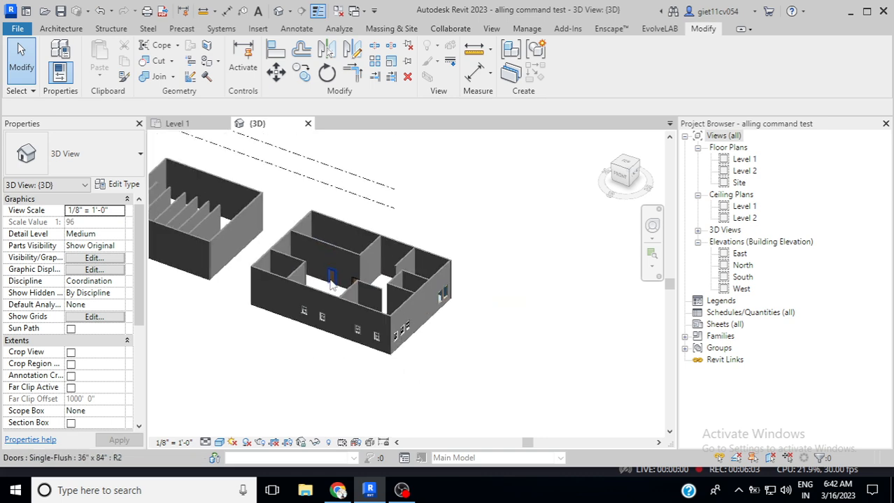
pyautogui.scroll(5, 356, 283)
pyautogui.scroll(2, 335, 294)
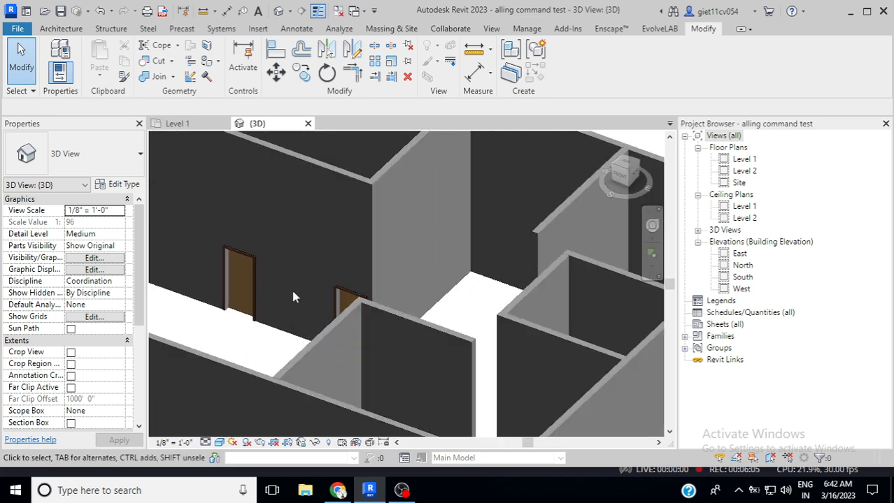
pyautogui.scroll(-1, 297, 289)
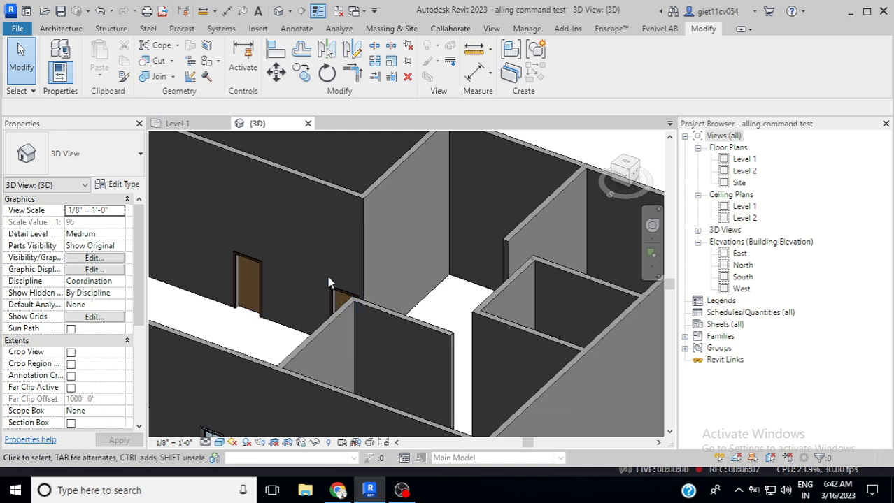
pyautogui.click(287, 51)
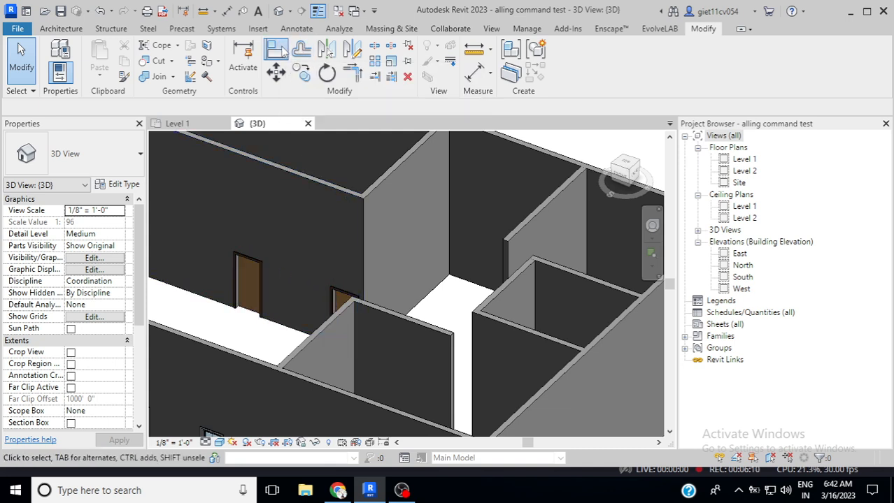
pyautogui.click(244, 257)
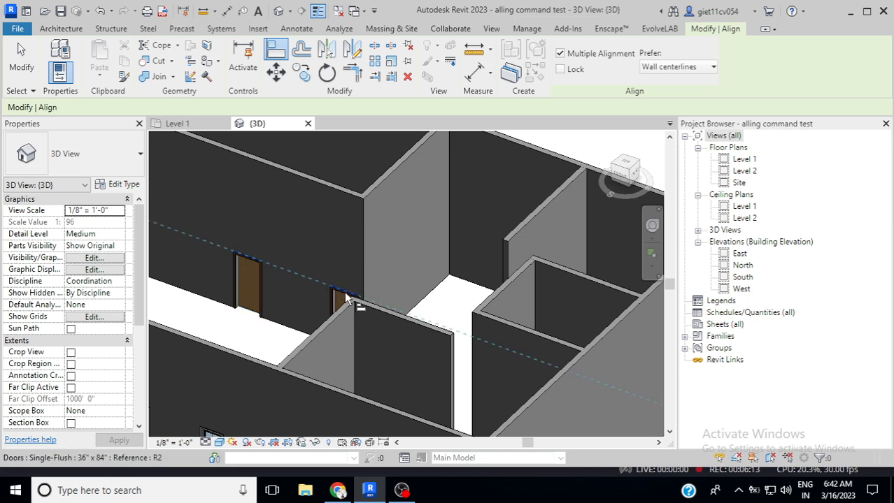
pyautogui.rightClick(444, 299)
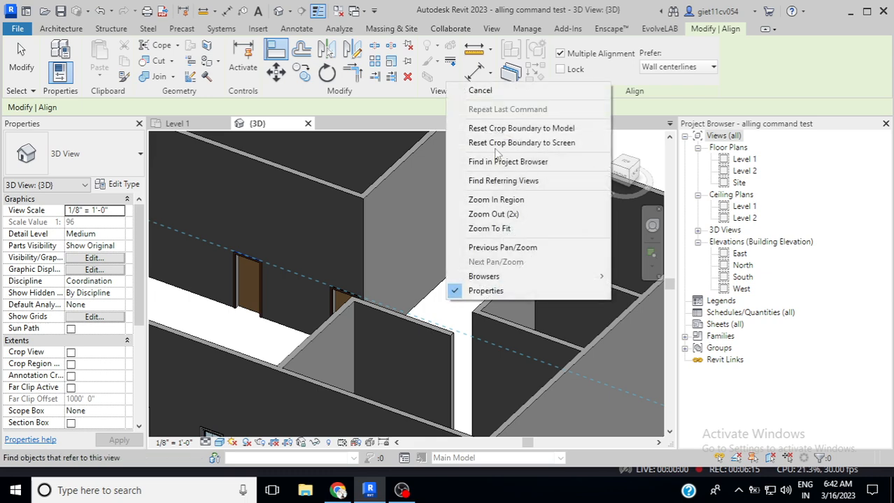
pyautogui.click(494, 94)
pyautogui.scroll(-4, 366, 251)
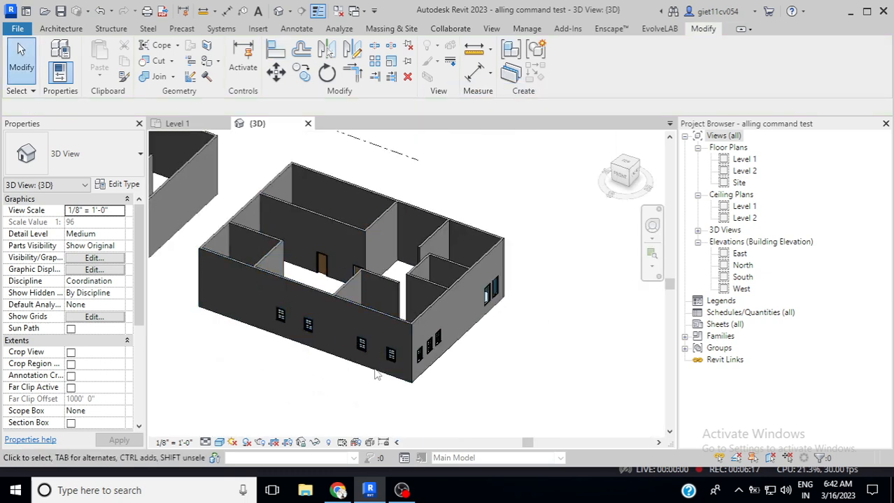
pyautogui.scroll(-4, 202, 279)
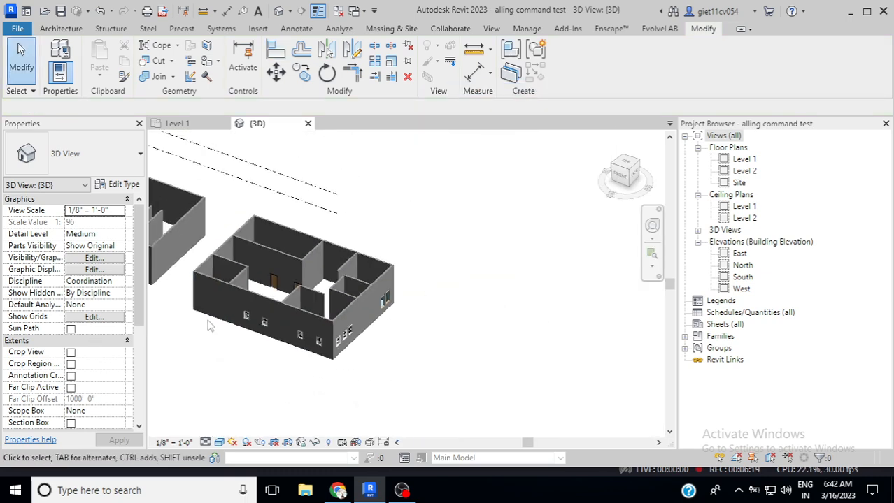
pyautogui.scroll(-2, 187, 270)
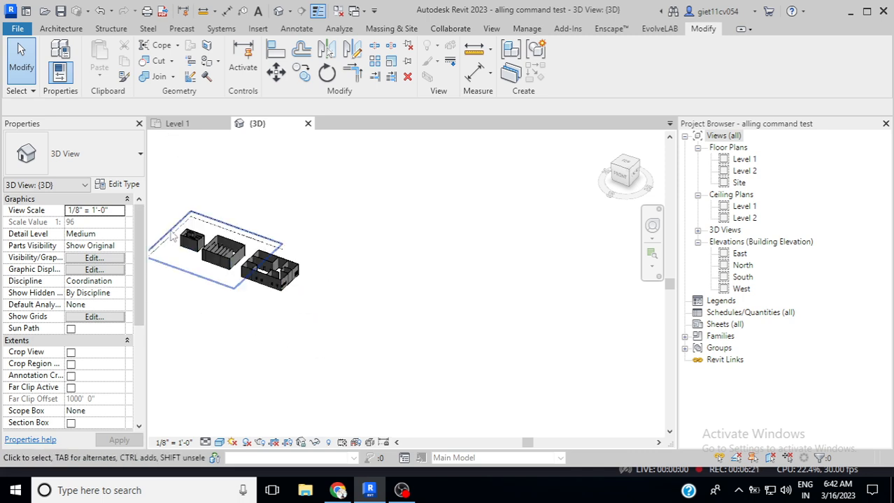
pyautogui.scroll(6, 187, 237)
pyautogui.scroll(-1, 188, 236)
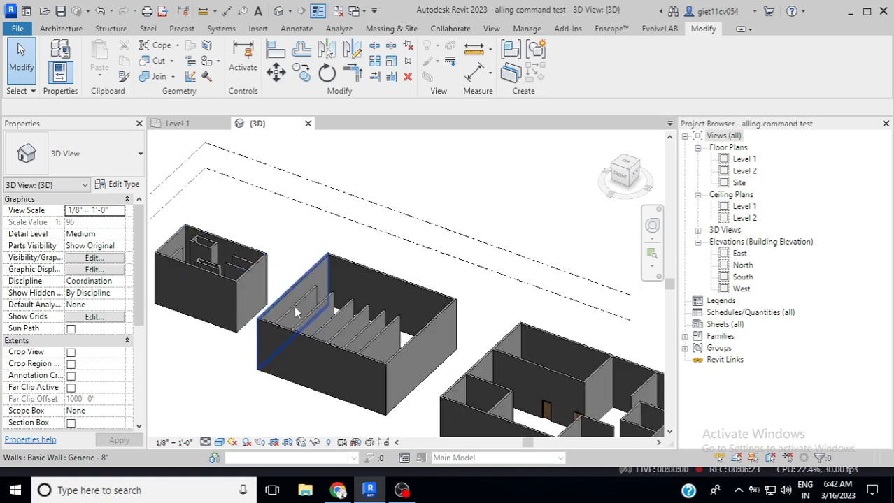
pyautogui.scroll(-3, 293, 306)
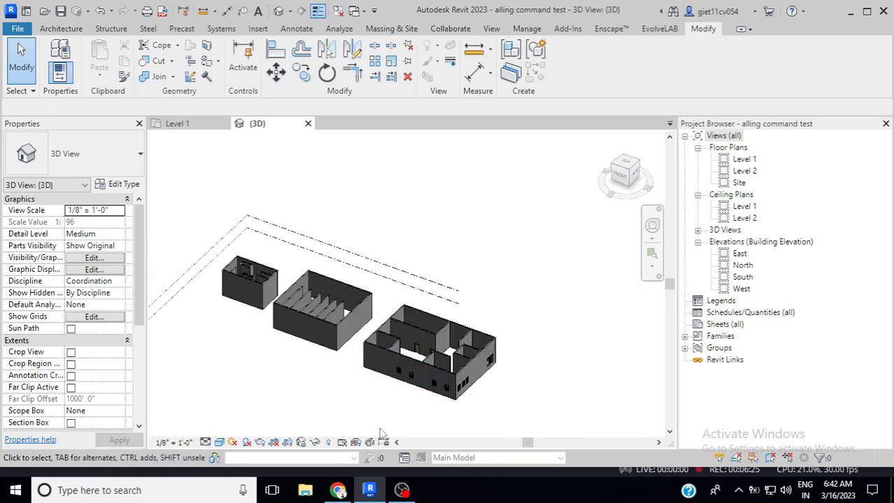